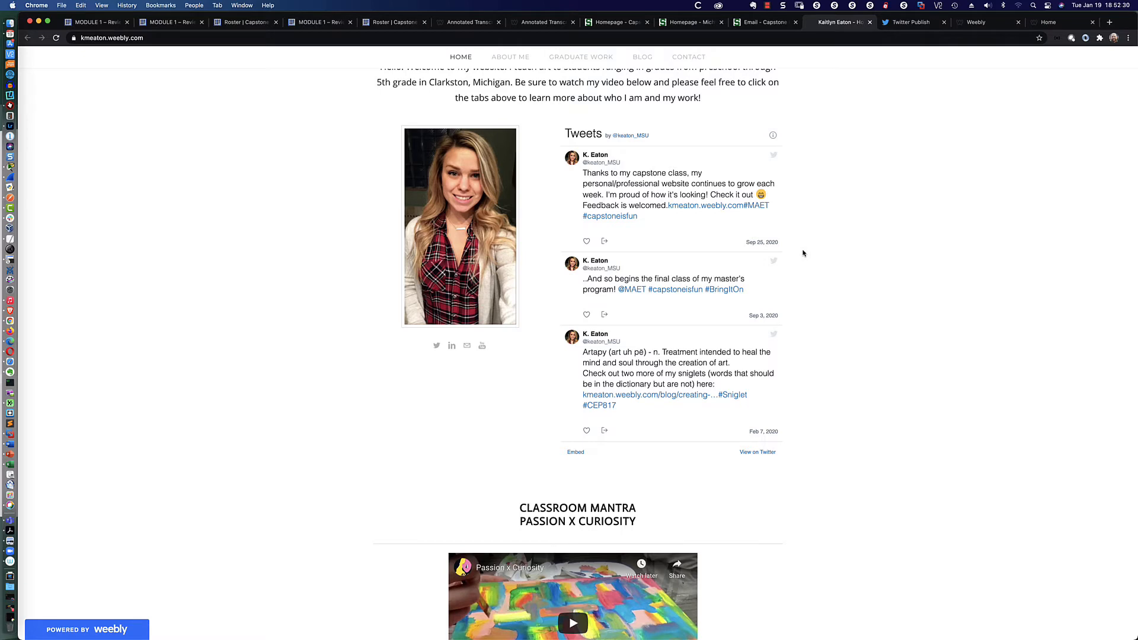
pyautogui.scroll(-1, 803, 253)
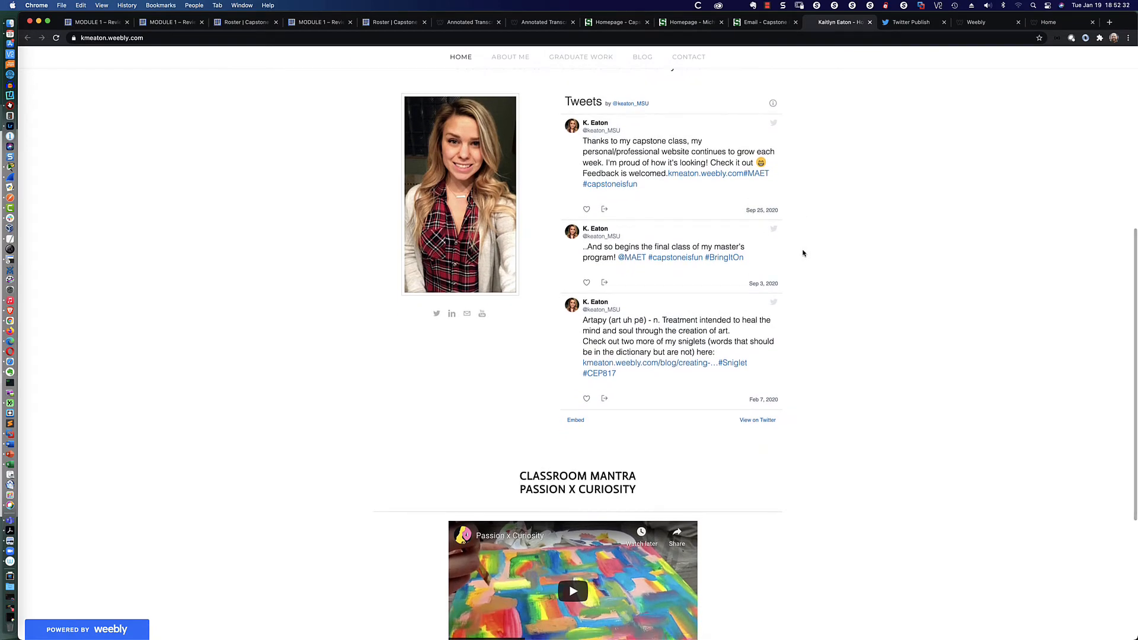
pyautogui.scroll(1, 803, 253)
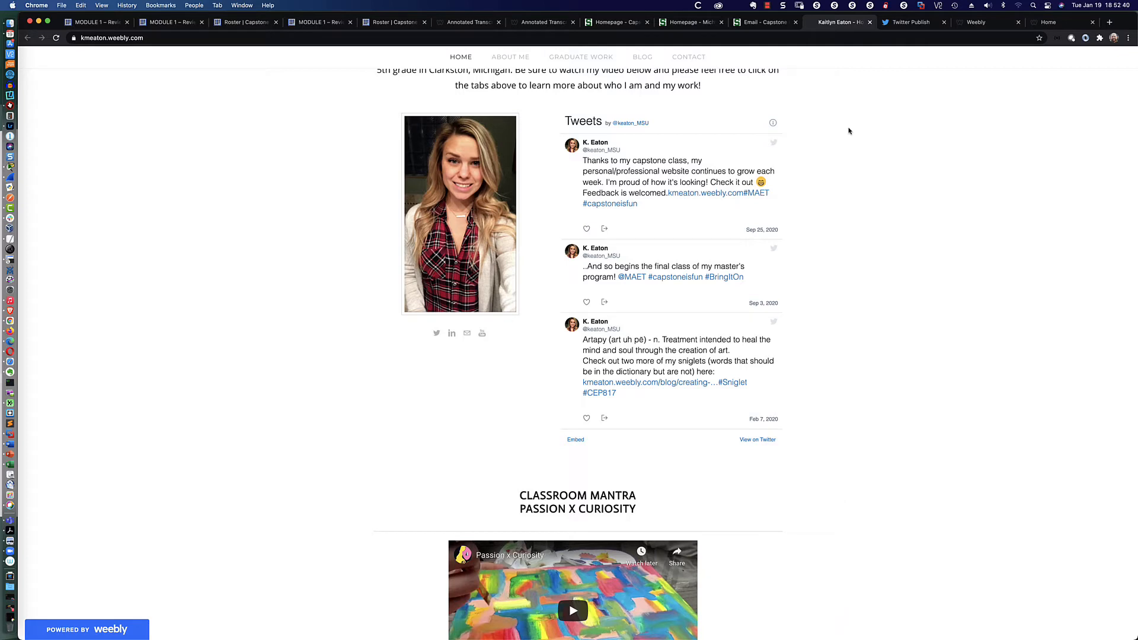
# Switch to Twitter Publish and generate an Embedded Timeline from the site owner's Twitter profile URL.
pyautogui.click(898, 25)
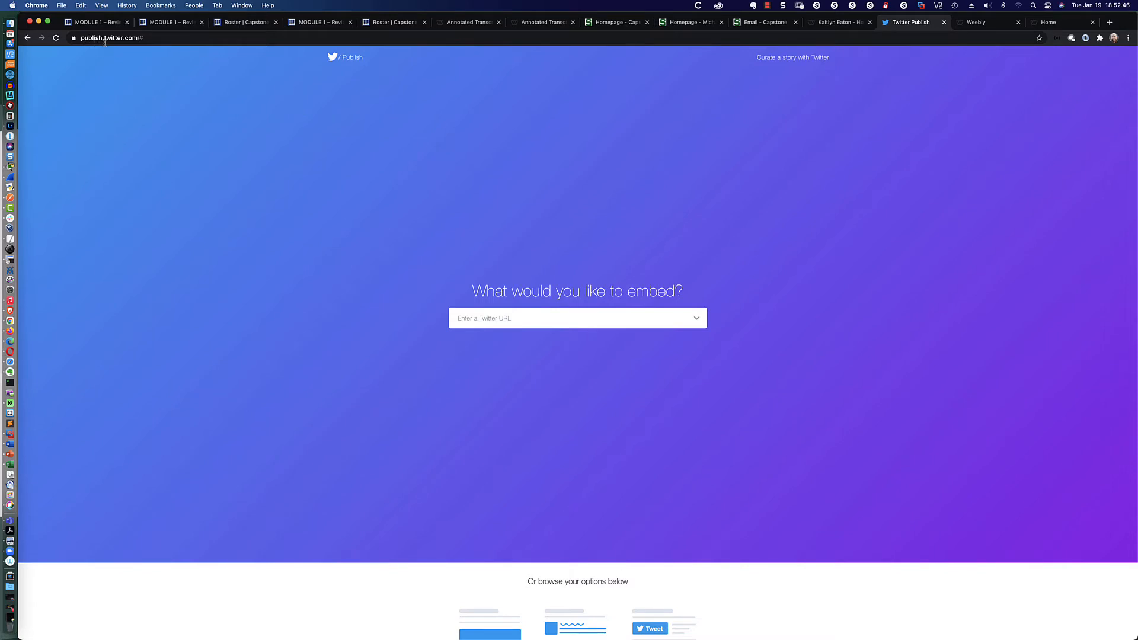
pyautogui.click(499, 319)
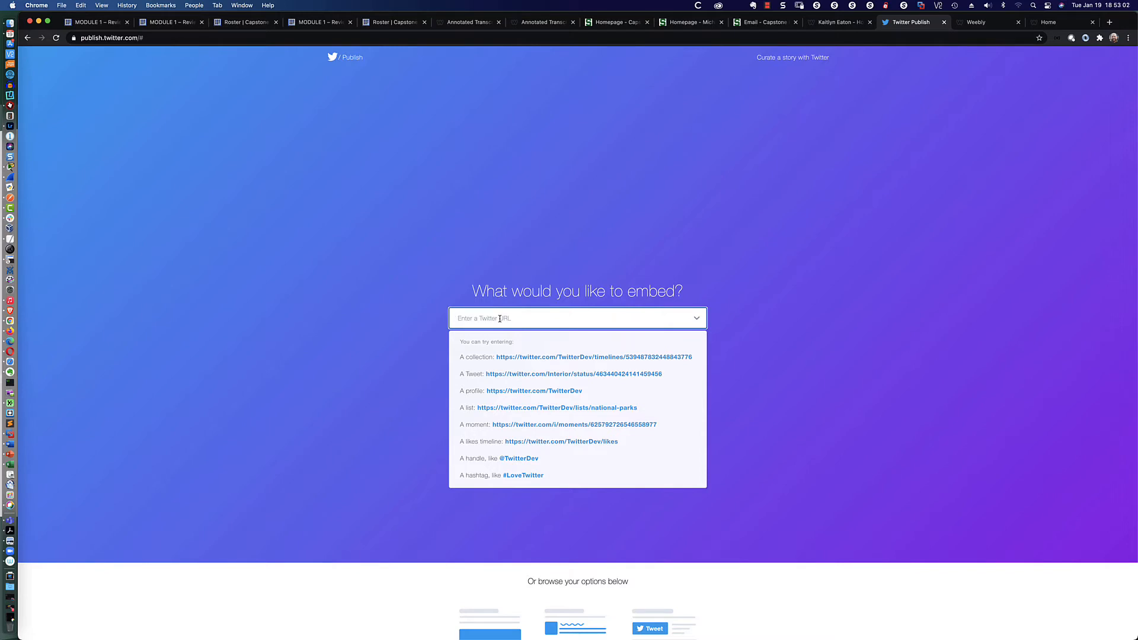
pyautogui.write('https')
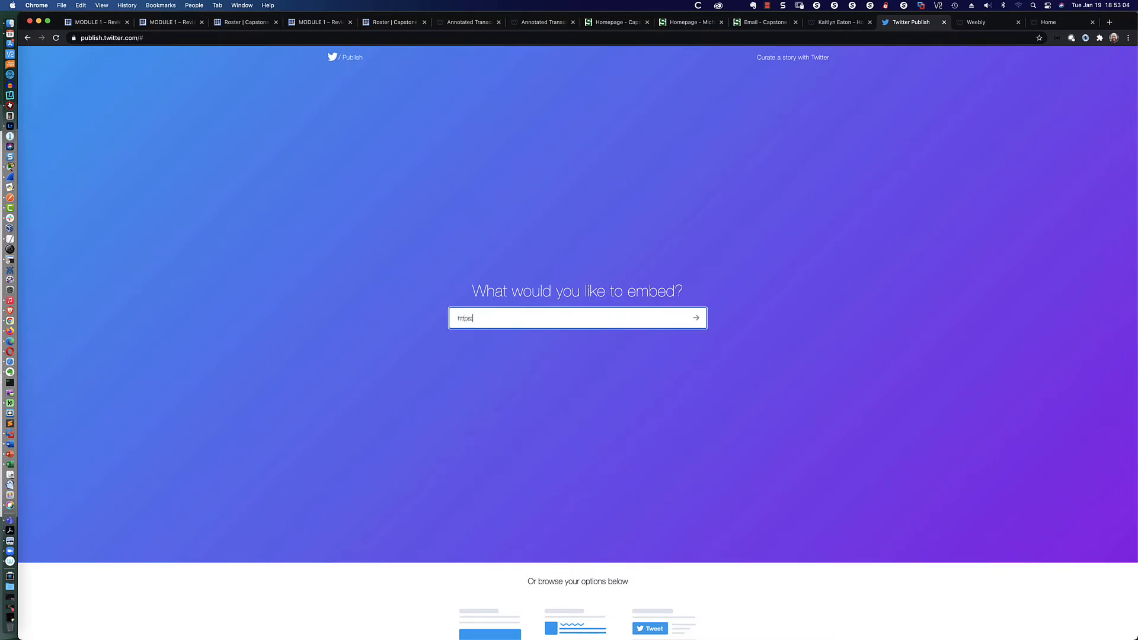
pyautogui.write('://twitter.com/travispbonfigli')
pyautogui.click(696, 318)
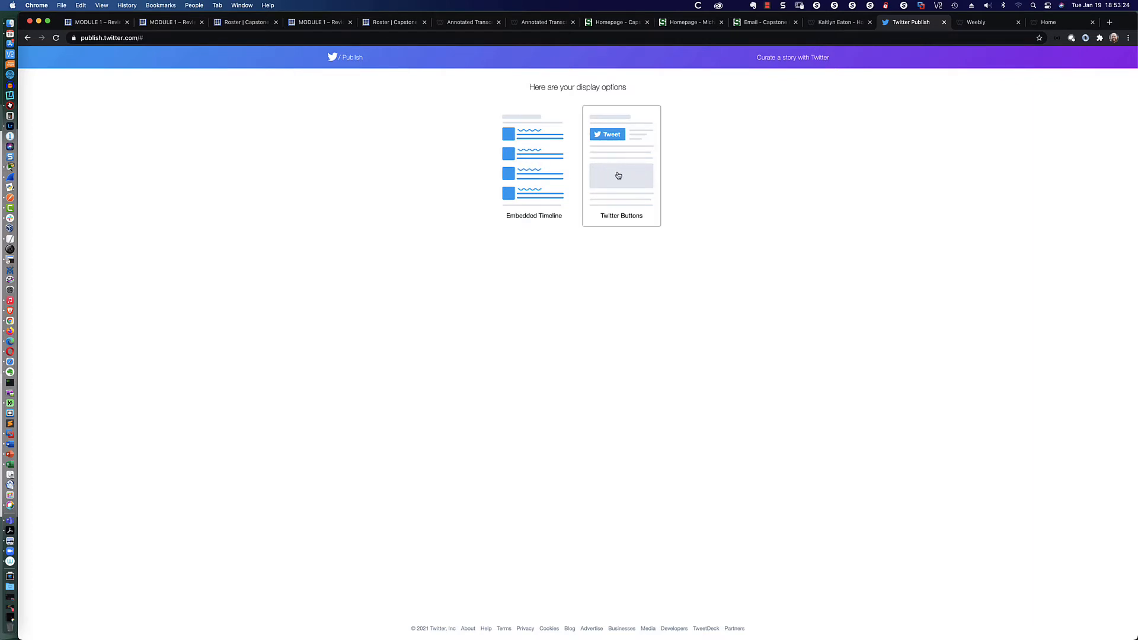
pyautogui.click(532, 167)
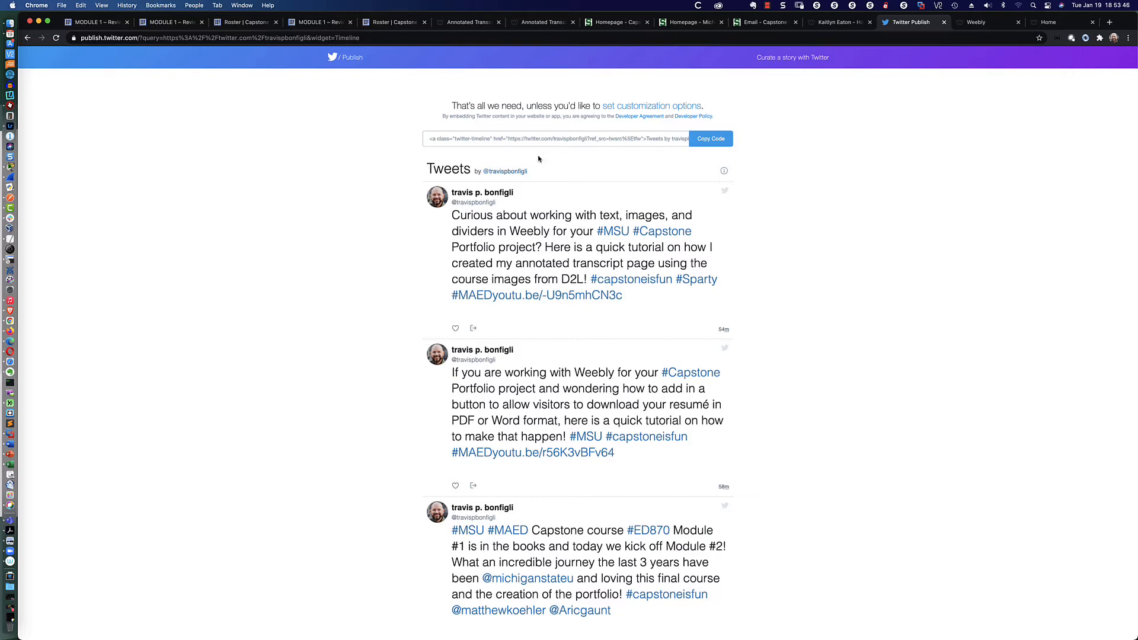
# Copy the generated embed code for the Twitter timeline.
pyautogui.scroll(3, 538, 159)
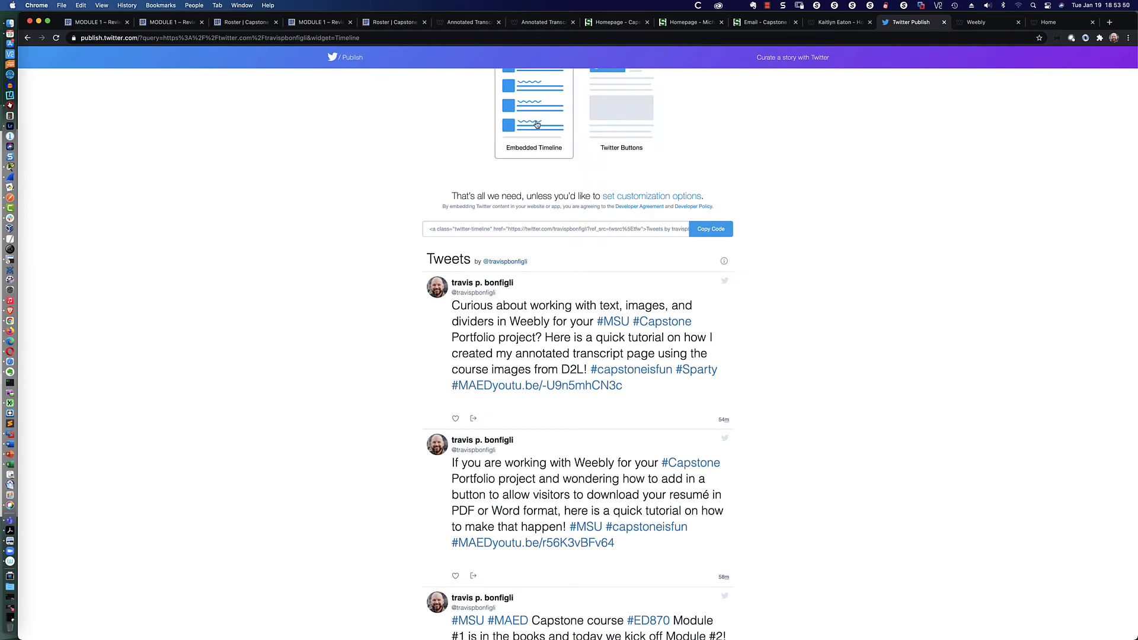
pyautogui.scroll(-3, 521, 187)
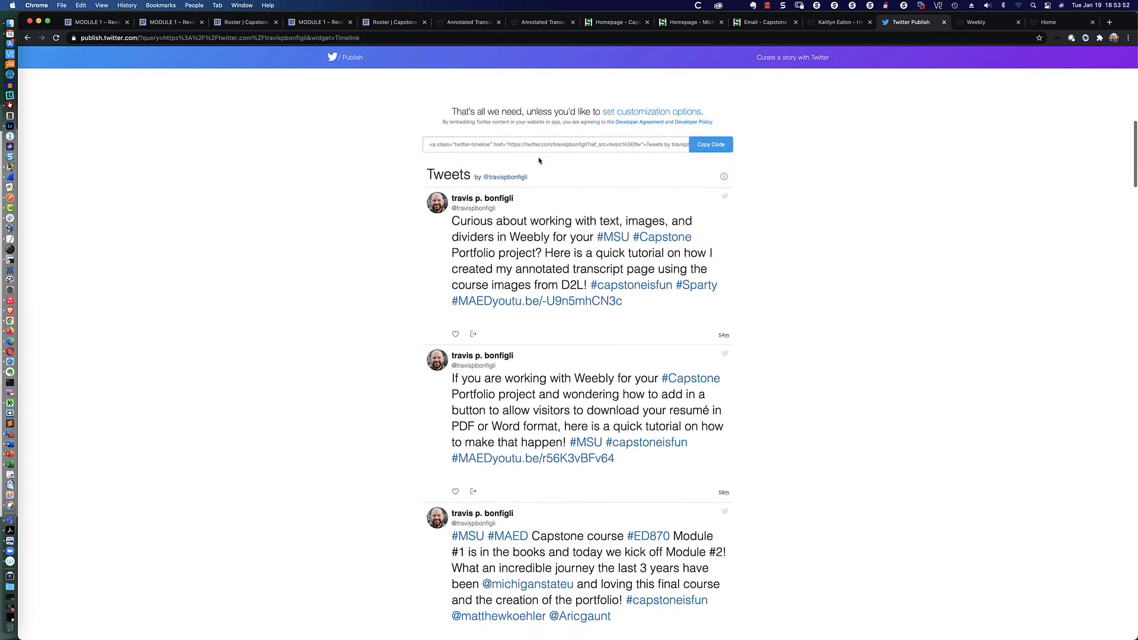
pyautogui.click(710, 146)
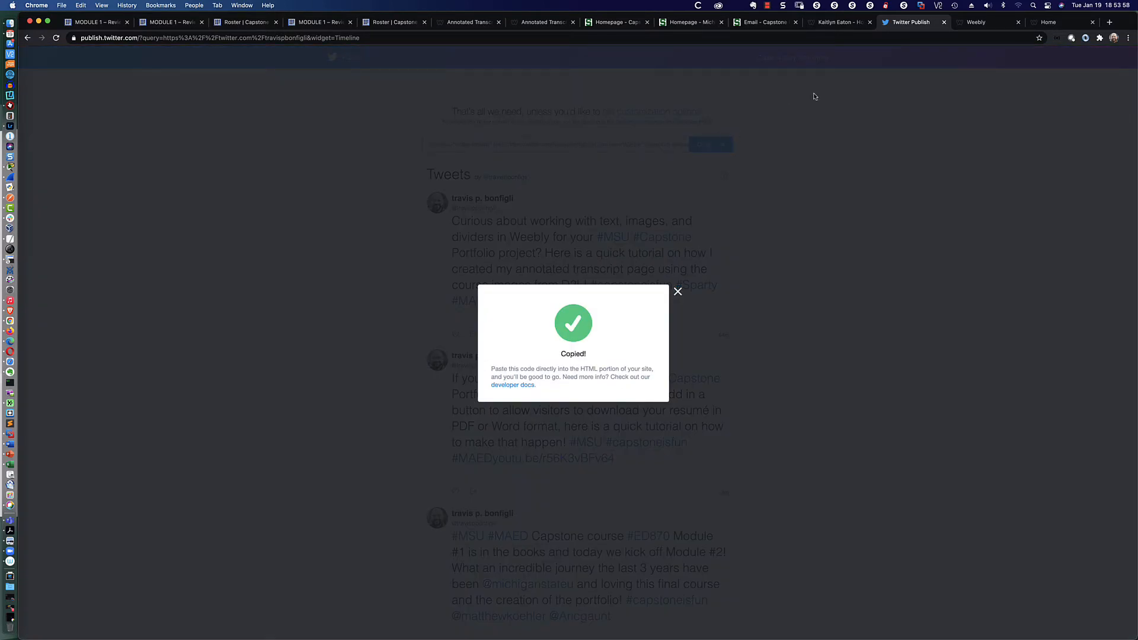
# Switch to the Weebly editor and place an Embed Code element in a new column beside the home page's introduction text.
pyautogui.click(978, 22)
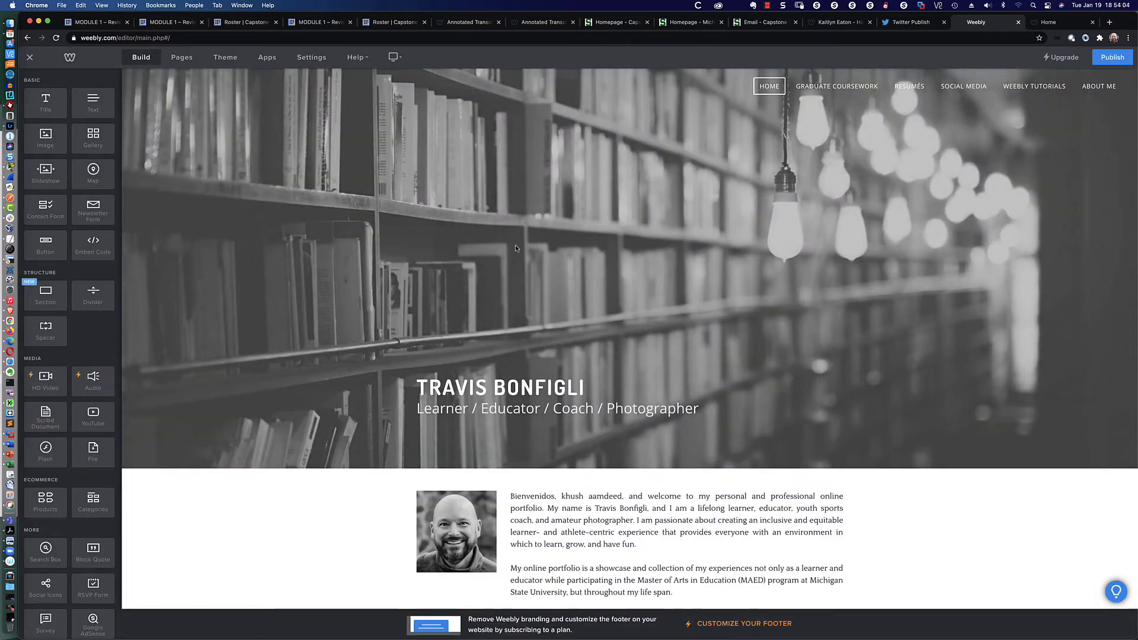
pyautogui.scroll(-2, 515, 249)
pyautogui.scroll(-3, 514, 245)
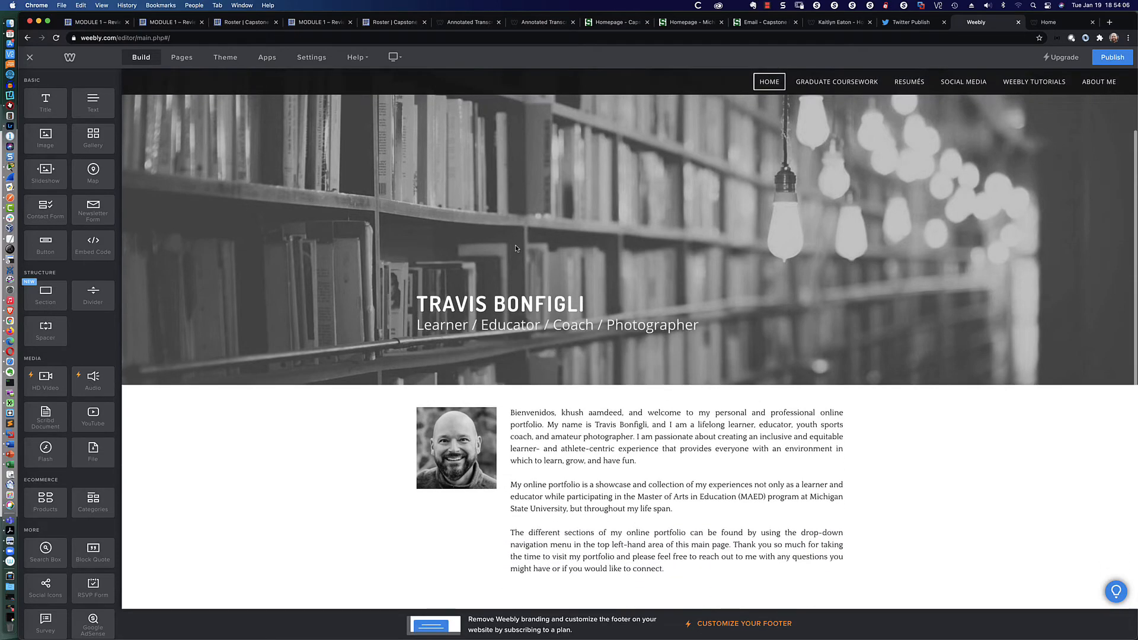
pyautogui.scroll(-1, 515, 245)
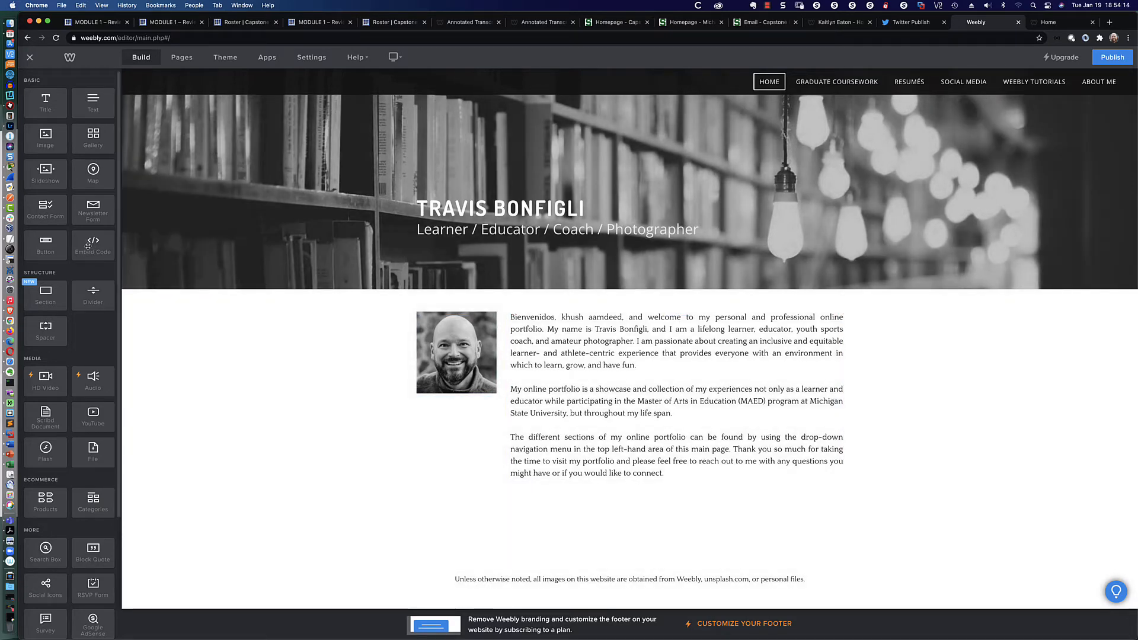
pyautogui.moveTo(89, 243); pyautogui.dragTo(454, 426)
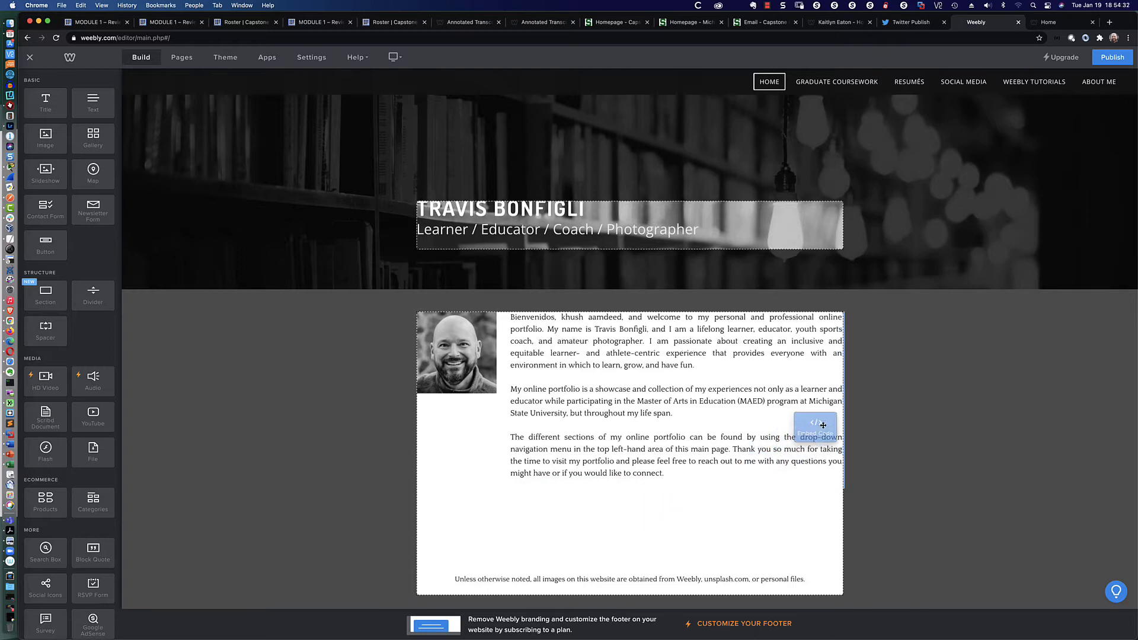
pyautogui.moveTo(840, 412); pyautogui.dragTo(858, 401)
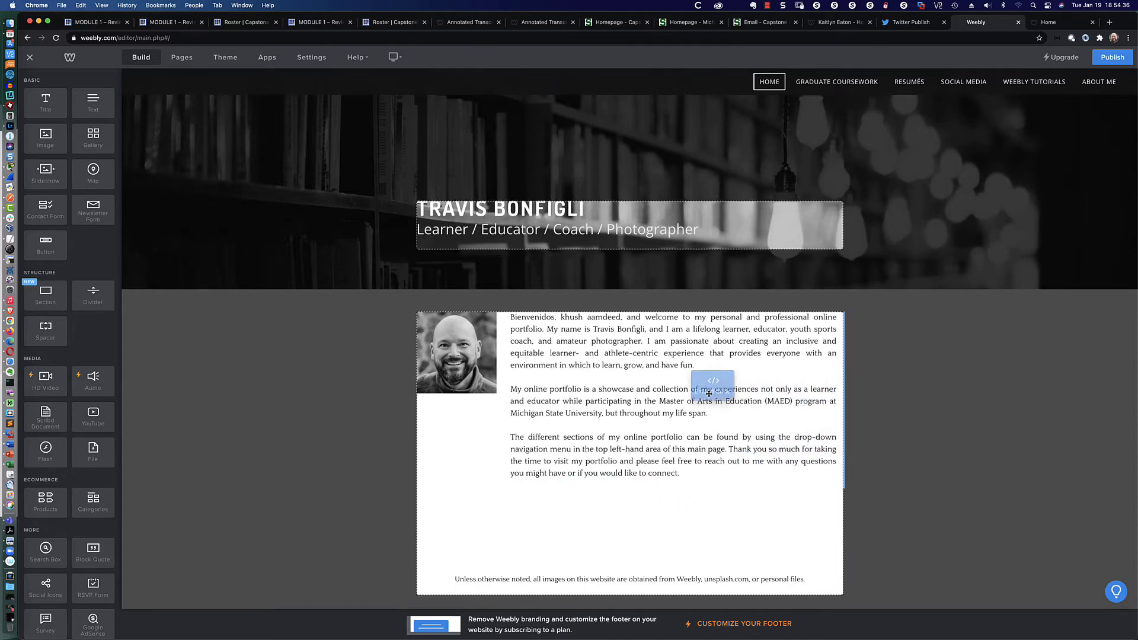
pyautogui.moveTo(858, 389); pyautogui.dragTo(744, 388)
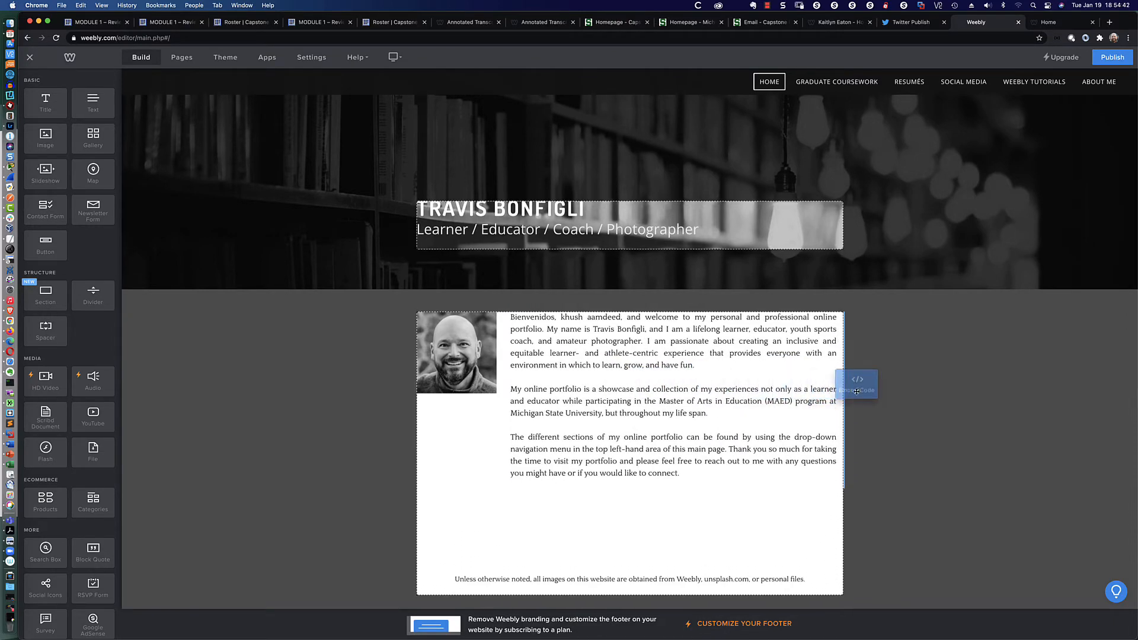
pyautogui.moveTo(857, 391)
pyautogui.mouseDown()
pyautogui.moveTo(869, 382)
pyautogui.moveTo(867, 397)
pyautogui.mouseUp()
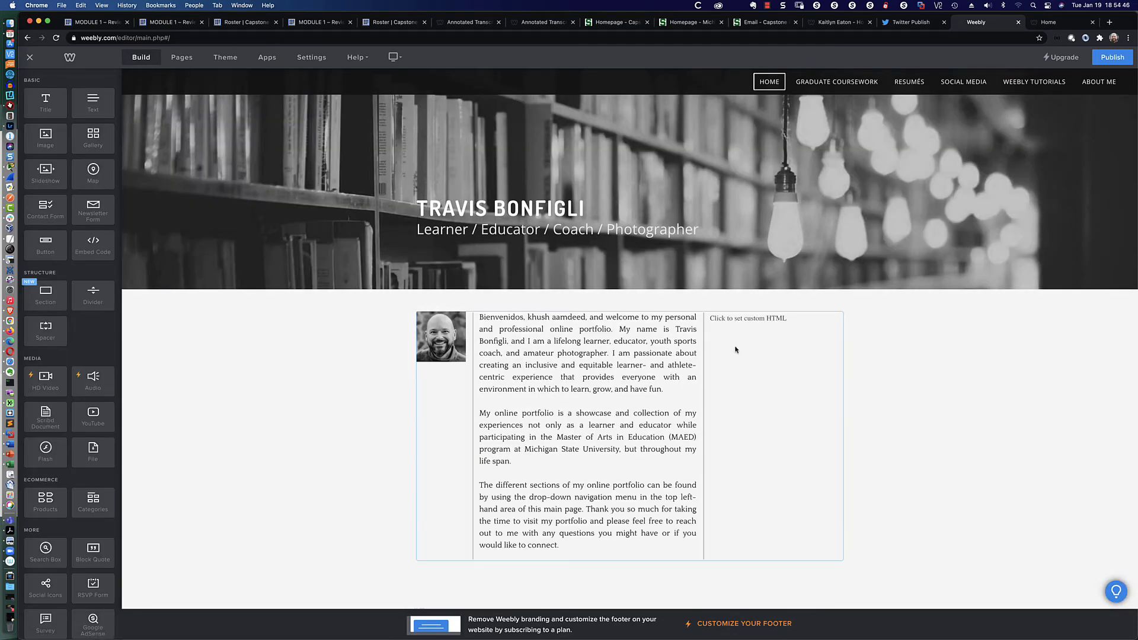
# Replace the Embed Code element's placeholder with the copied Twitter timeline code and finish editing its custom HTML.
pyautogui.click(756, 322)
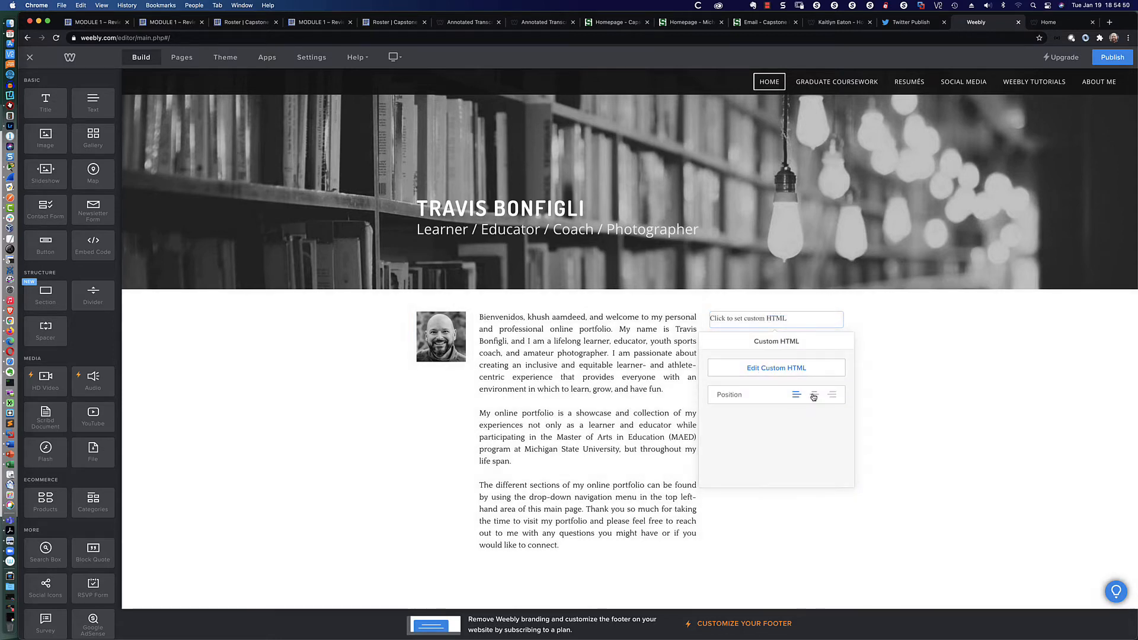
pyautogui.click(769, 371)
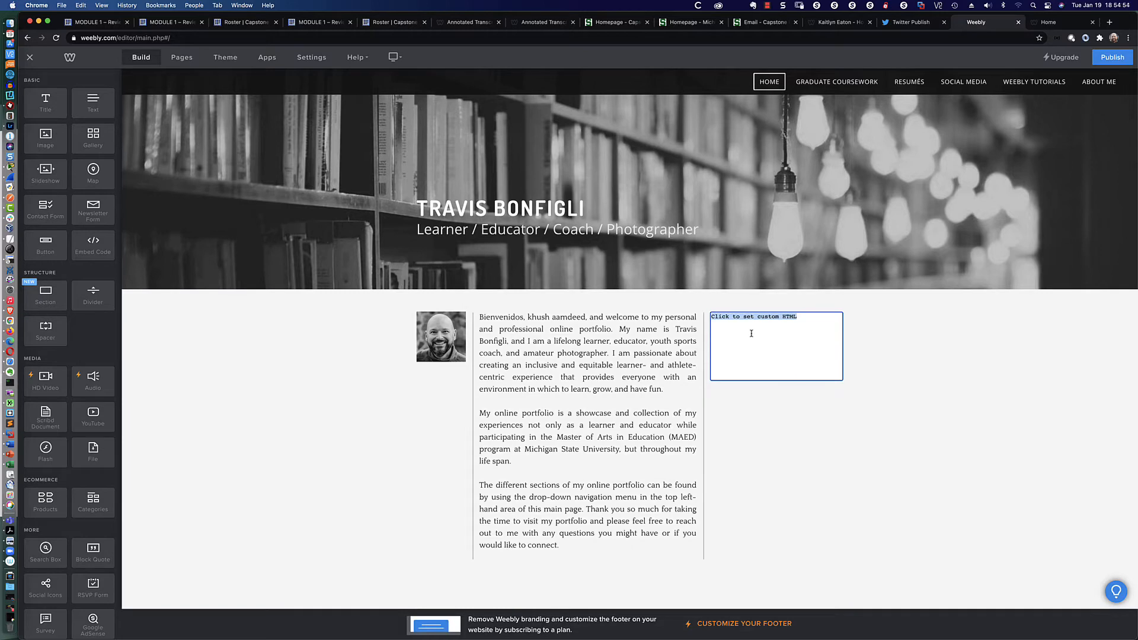
pyautogui.press('super+v')
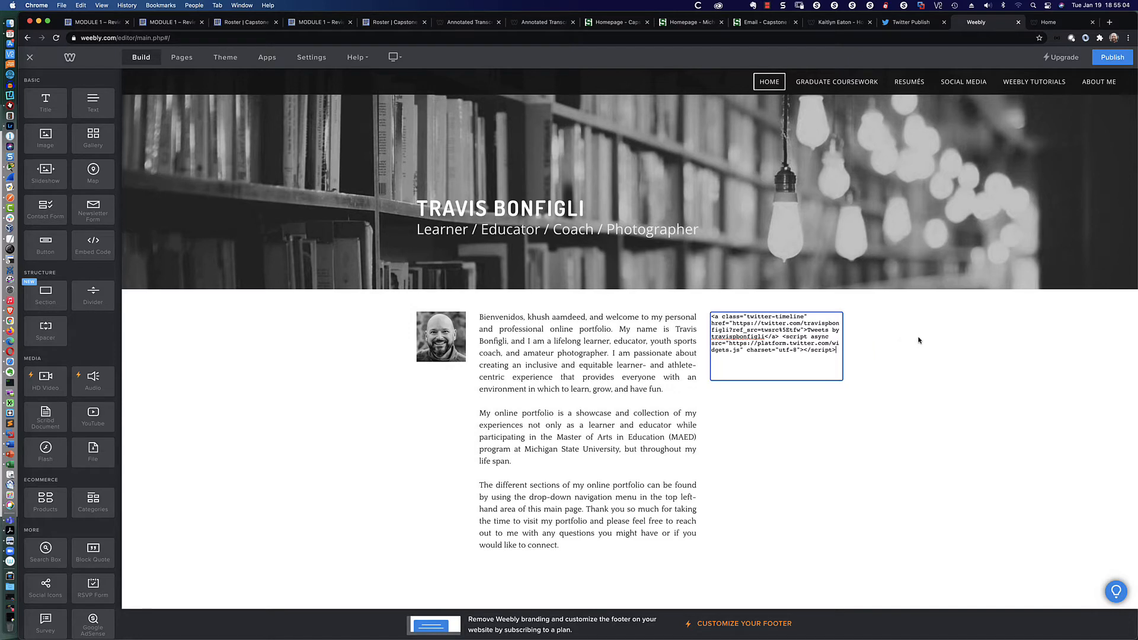
pyautogui.click(919, 339)
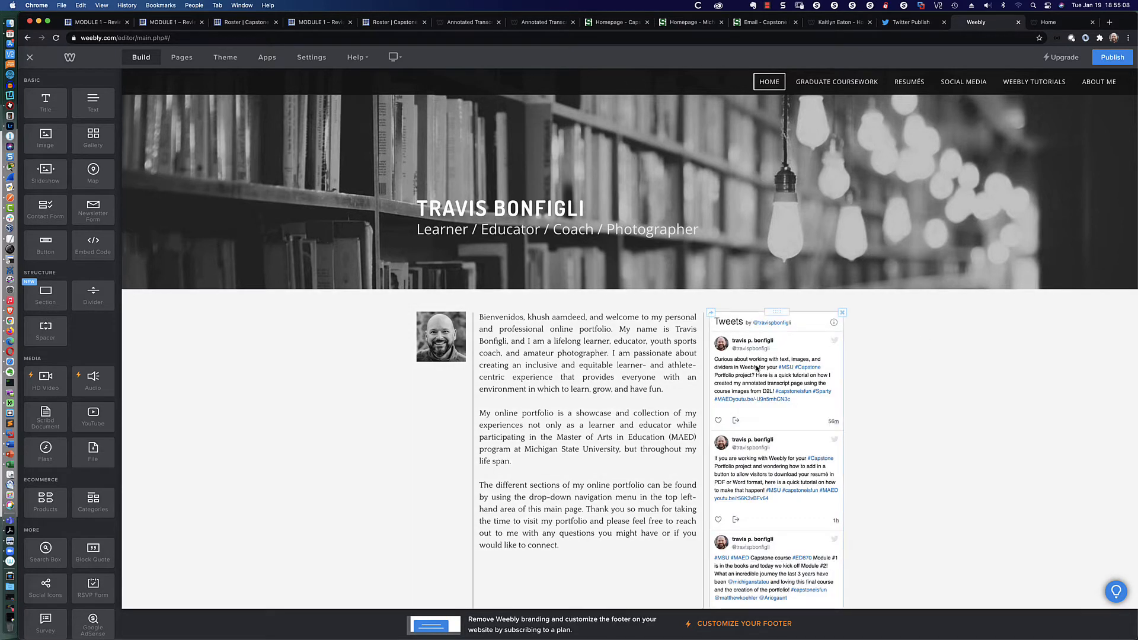
# Examine the embedded Twitter timeline's length and how it fits beside the home page's introduction text.
pyautogui.scroll(-5, 756, 368)
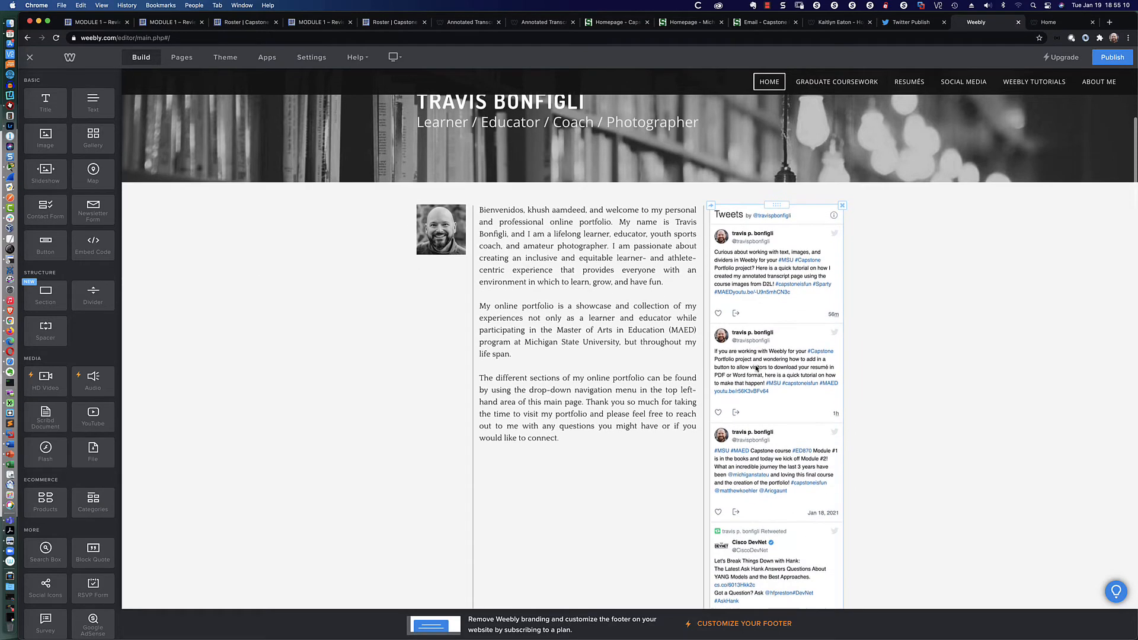
pyautogui.scroll(-4, 756, 368)
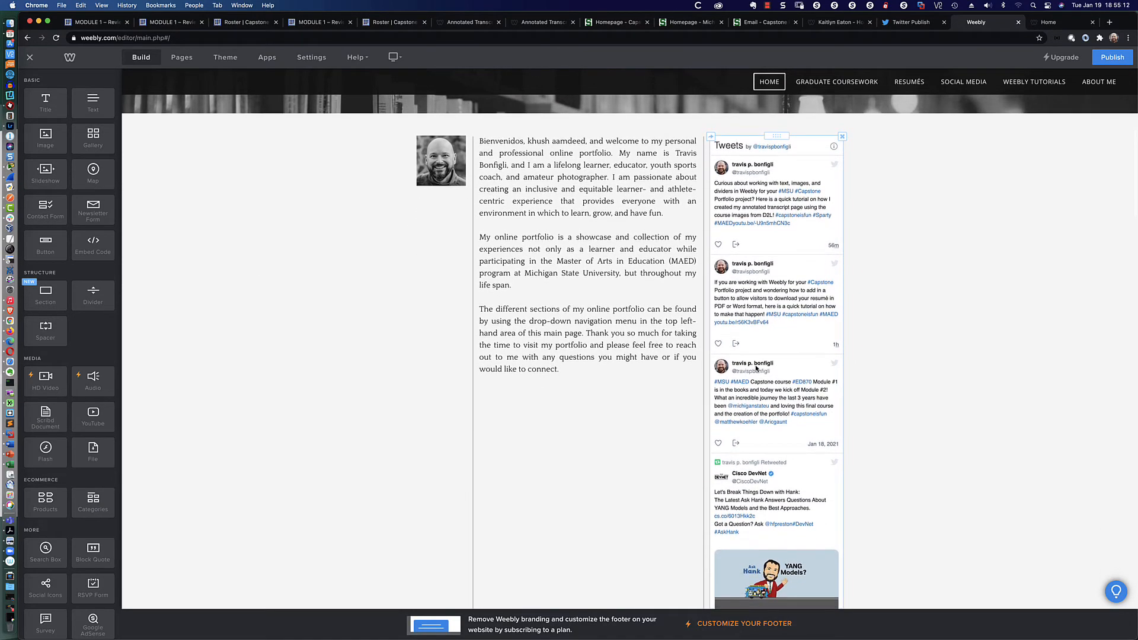
pyautogui.scroll(-3, 756, 368)
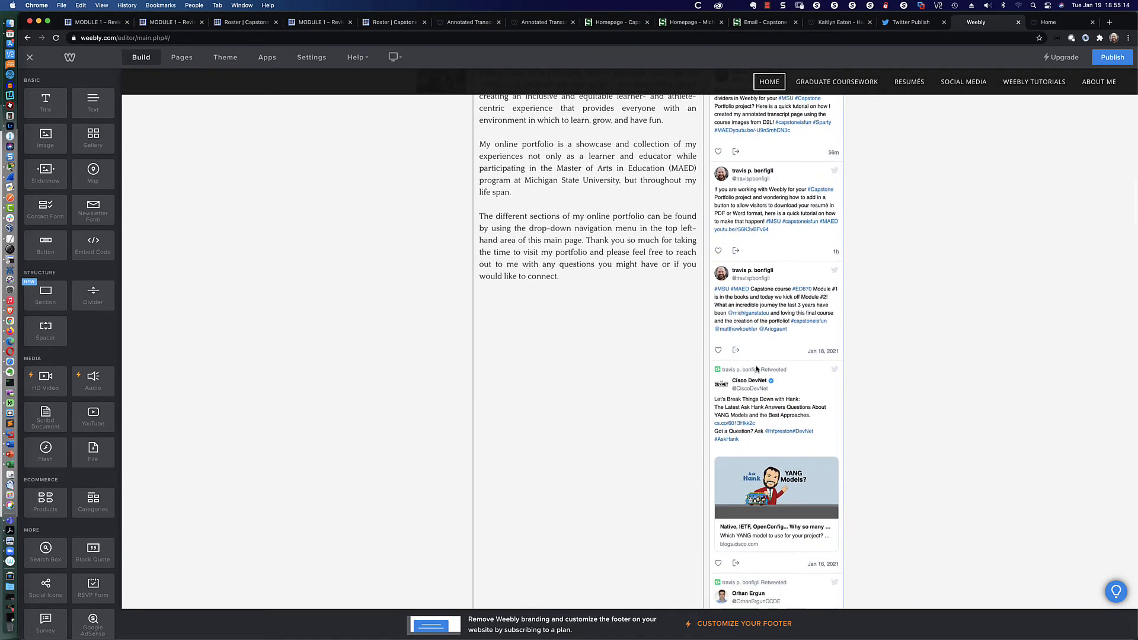
pyautogui.scroll(-5, 756, 368)
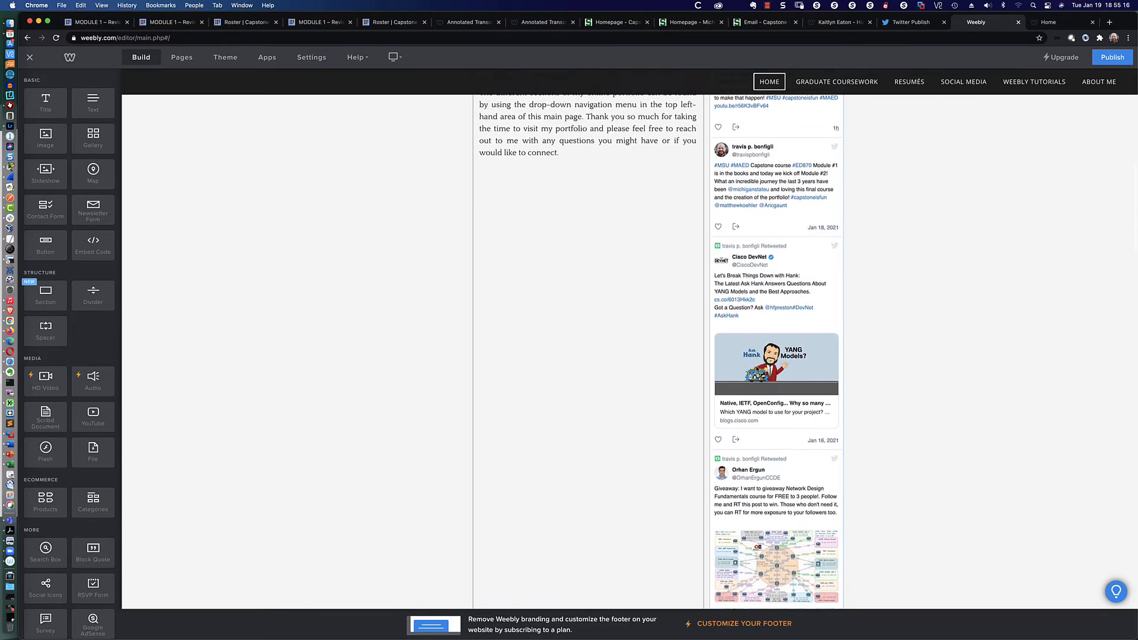
pyautogui.scroll(-1, 756, 368)
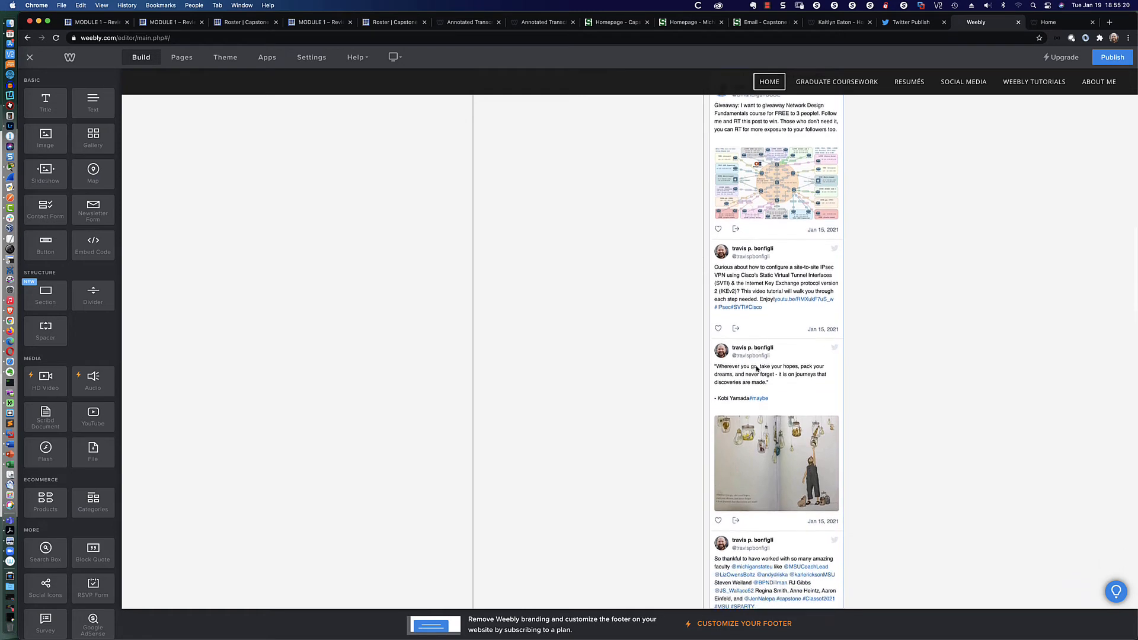
pyautogui.scroll(-3, 756, 368)
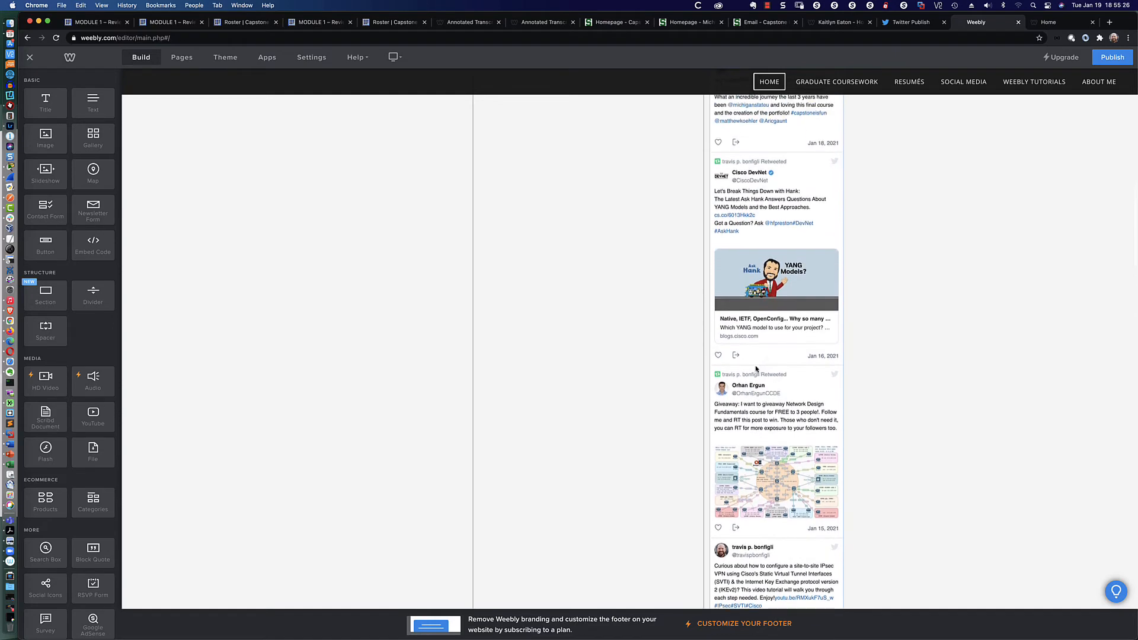
pyautogui.scroll(7, 755, 368)
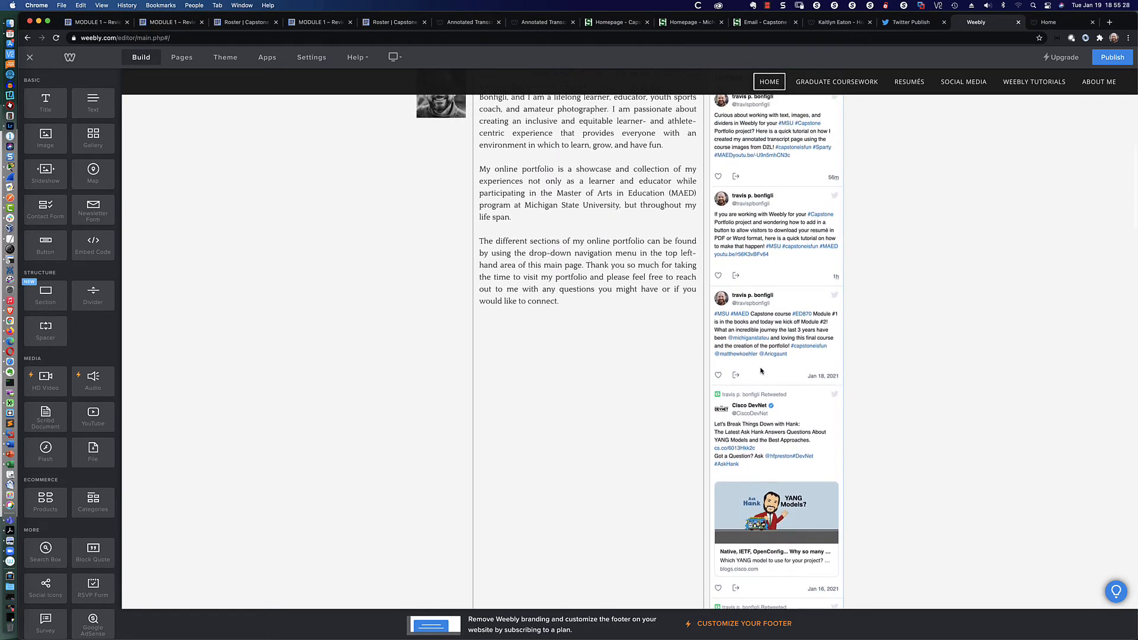
pyautogui.scroll(3, 761, 371)
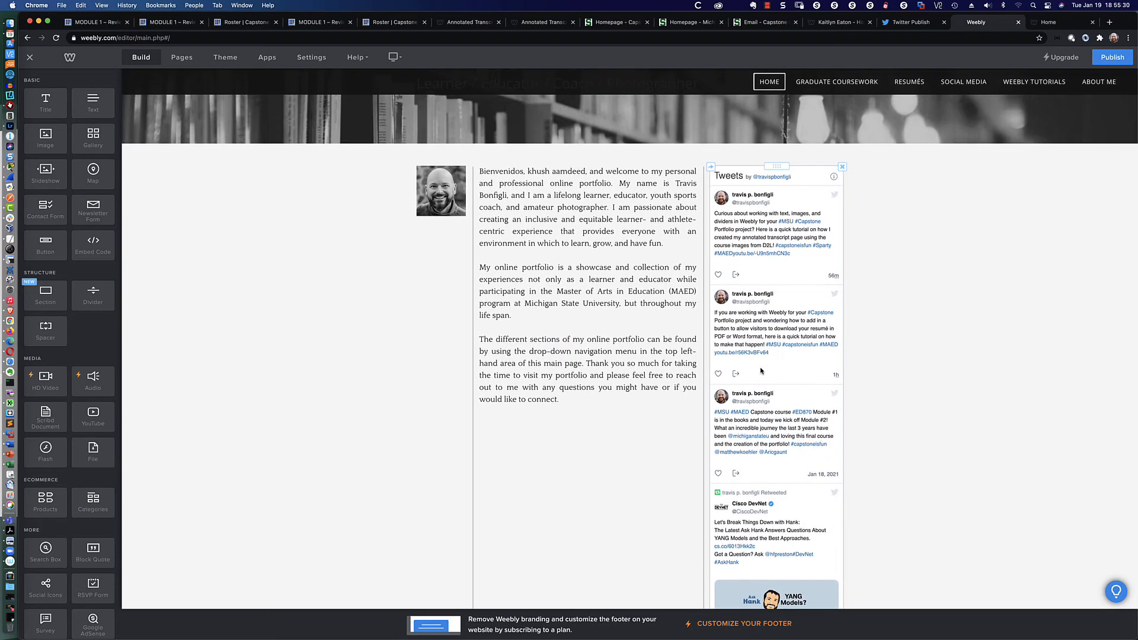
pyautogui.scroll(4, 761, 371)
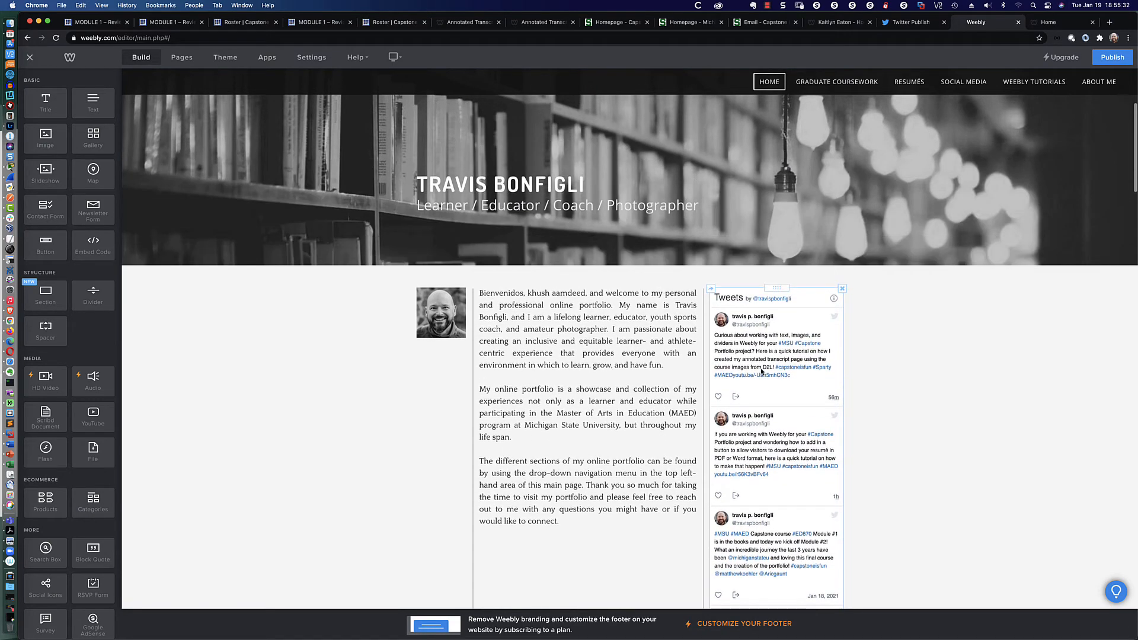
pyautogui.scroll(1, 762, 372)
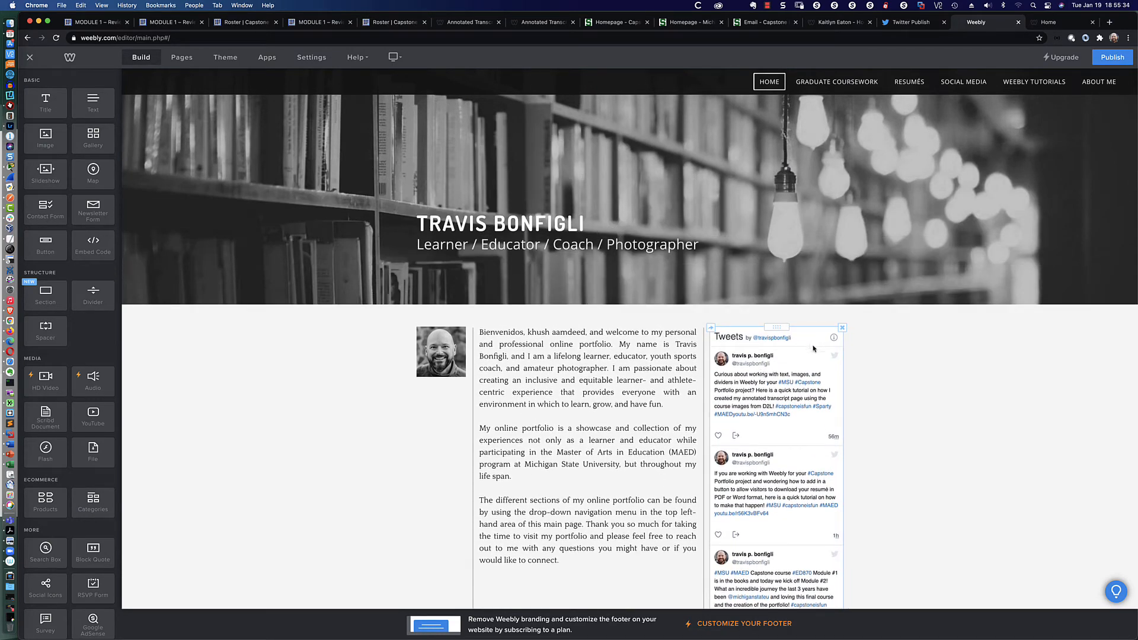
pyautogui.scroll(3, 814, 349)
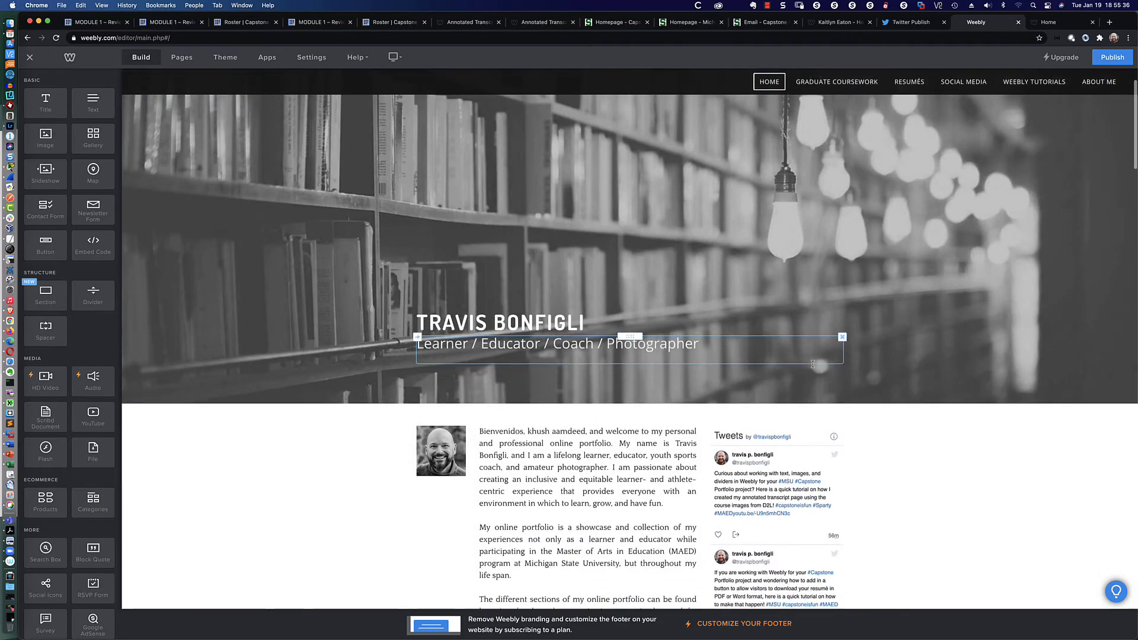
pyautogui.scroll(-3, 813, 364)
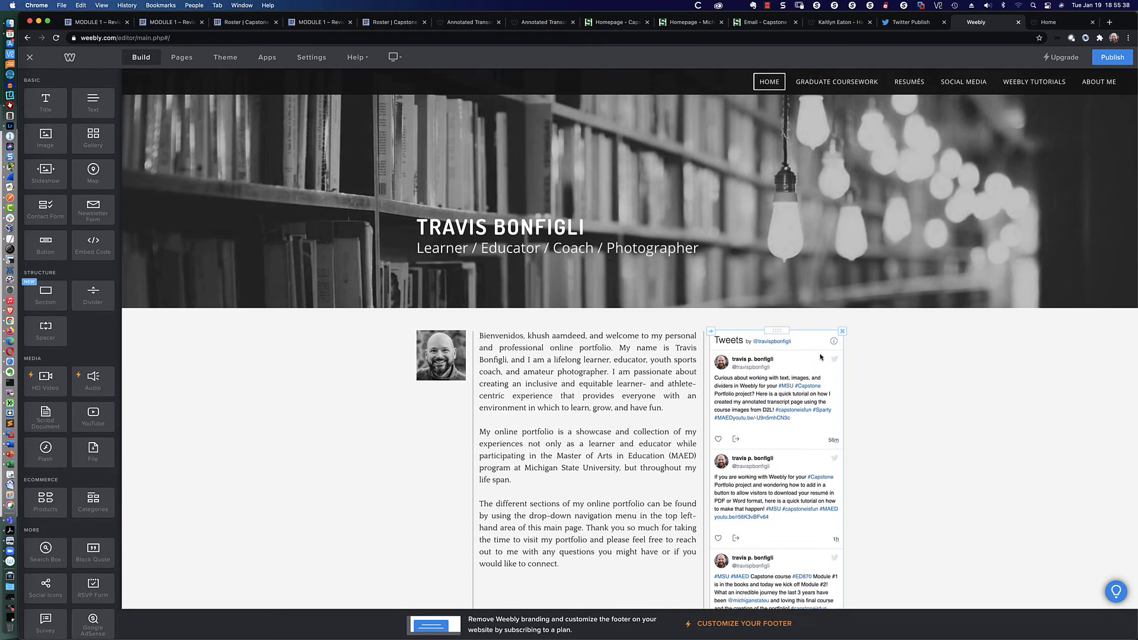
# Delete the embedded Twitter timeline from the home page.
pyautogui.click(842, 333)
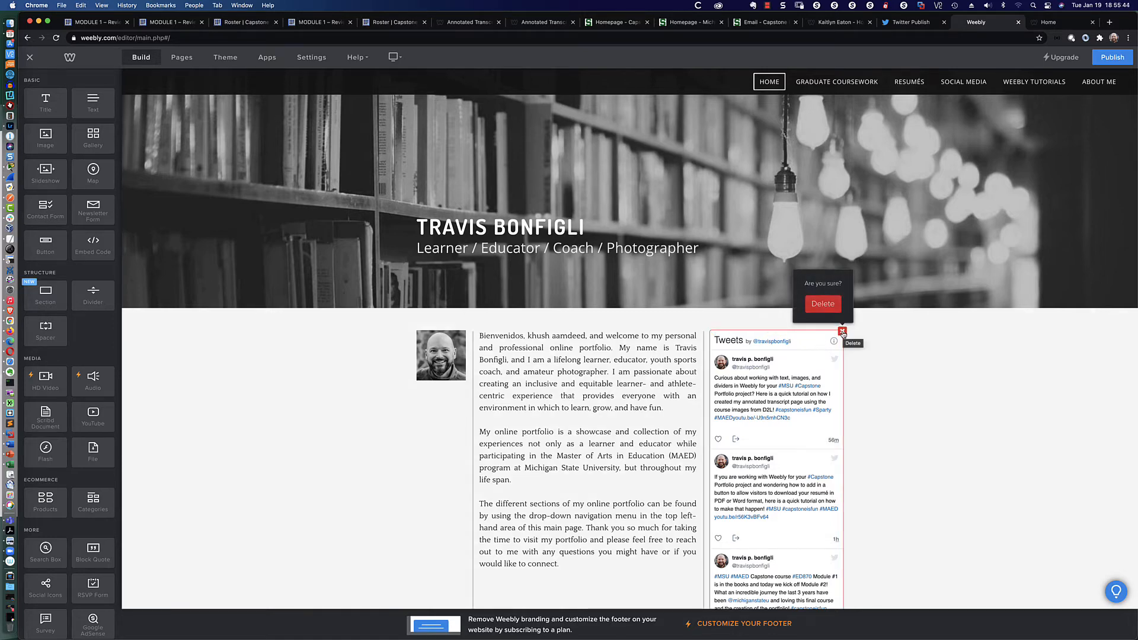
pyautogui.click(819, 307)
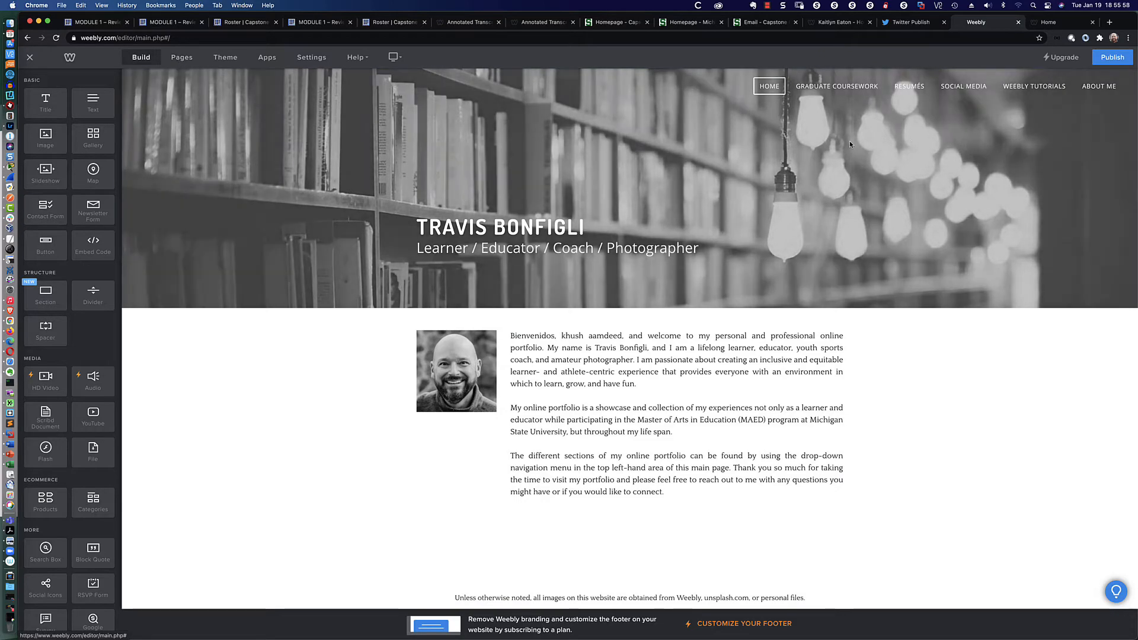
pyautogui.moveTo(962, 86)
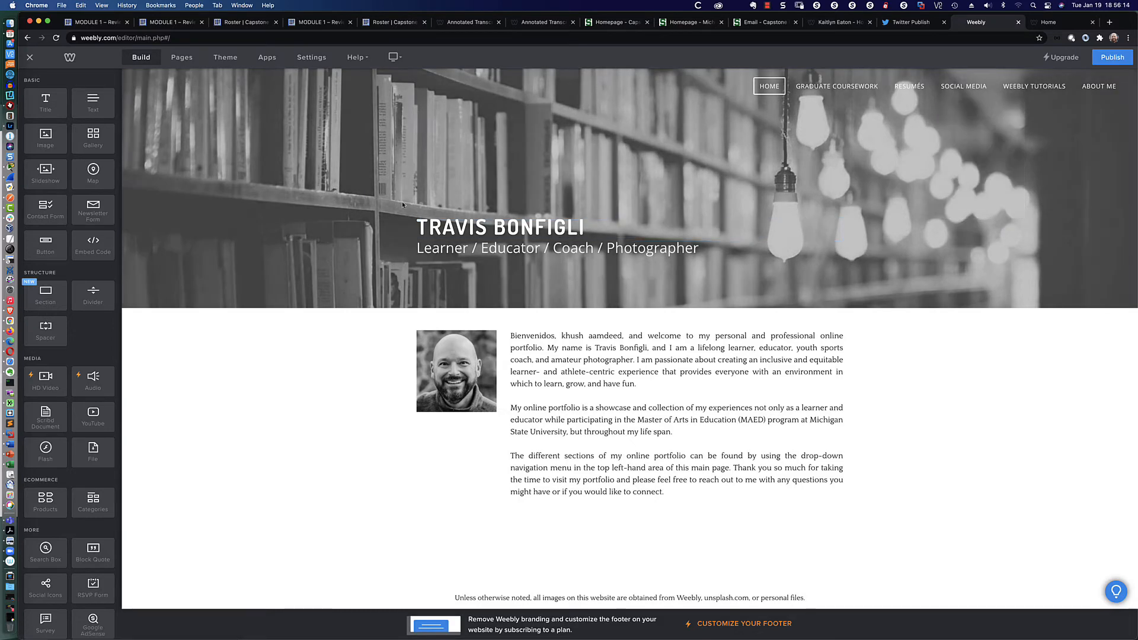
pyautogui.scroll(-2, 289, 246)
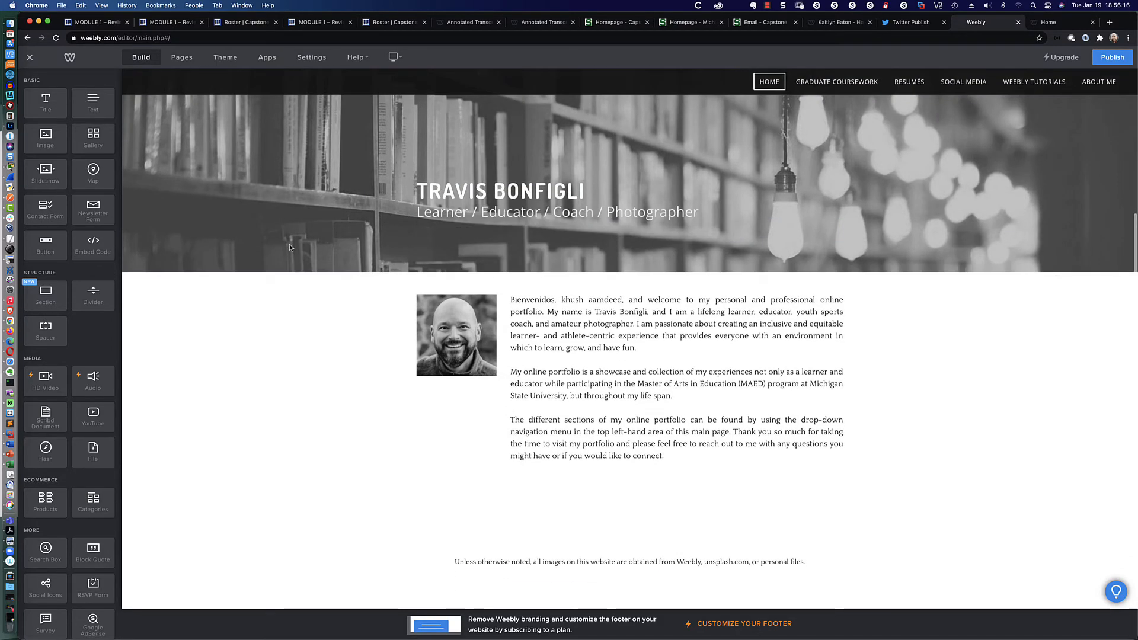
pyautogui.scroll(5, 309, 248)
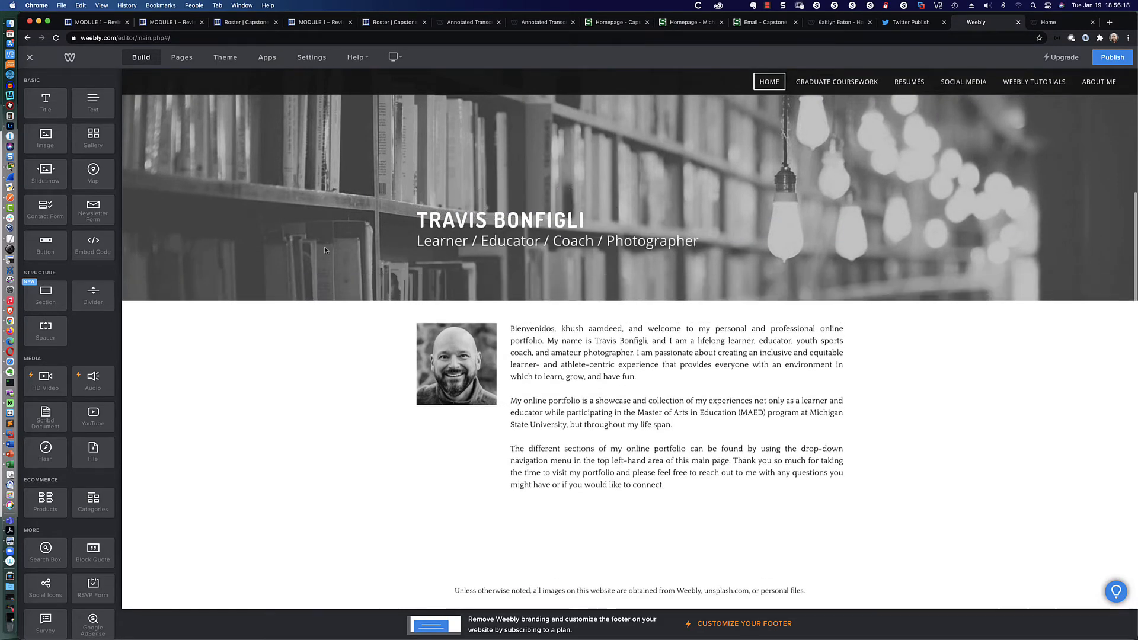
pyautogui.scroll(-5, 325, 250)
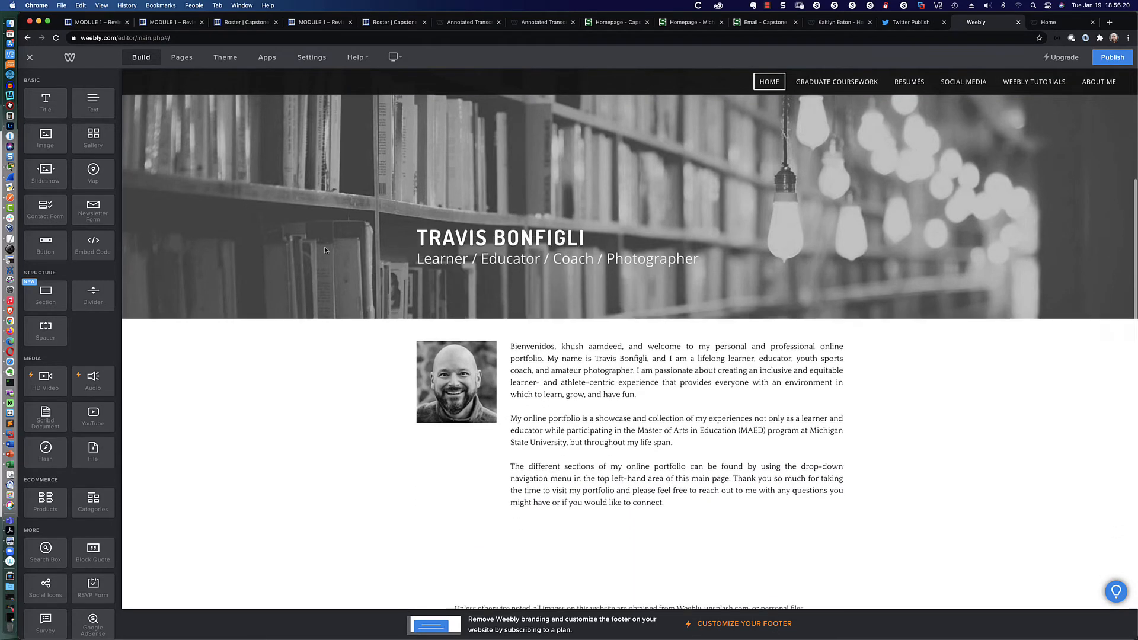
pyautogui.scroll(5, 325, 251)
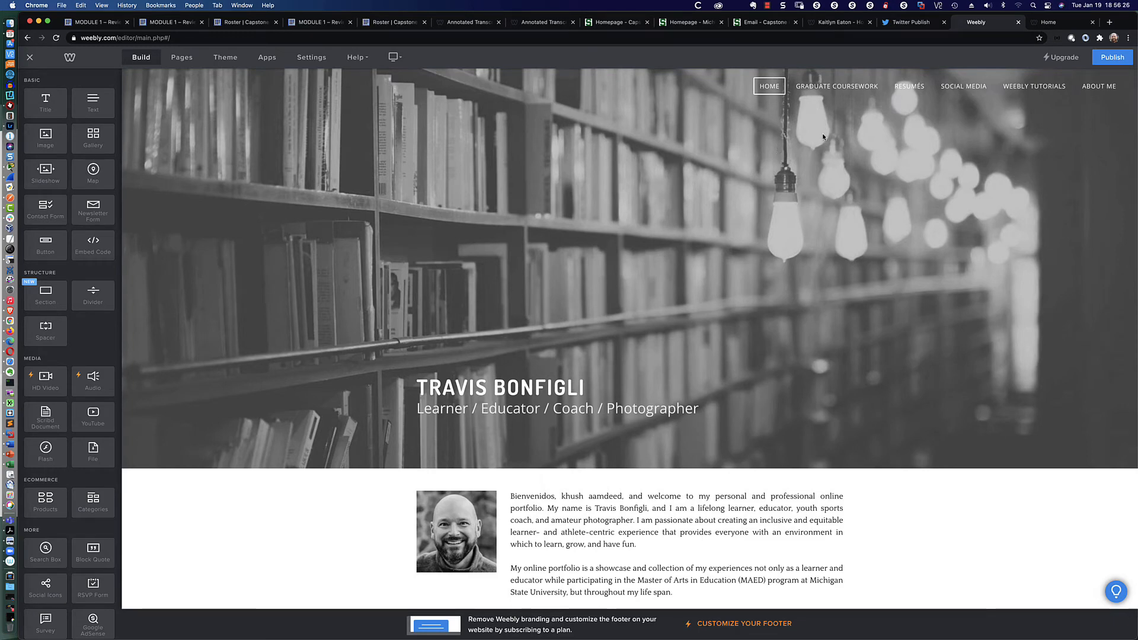
pyautogui.scroll(-6, 823, 136)
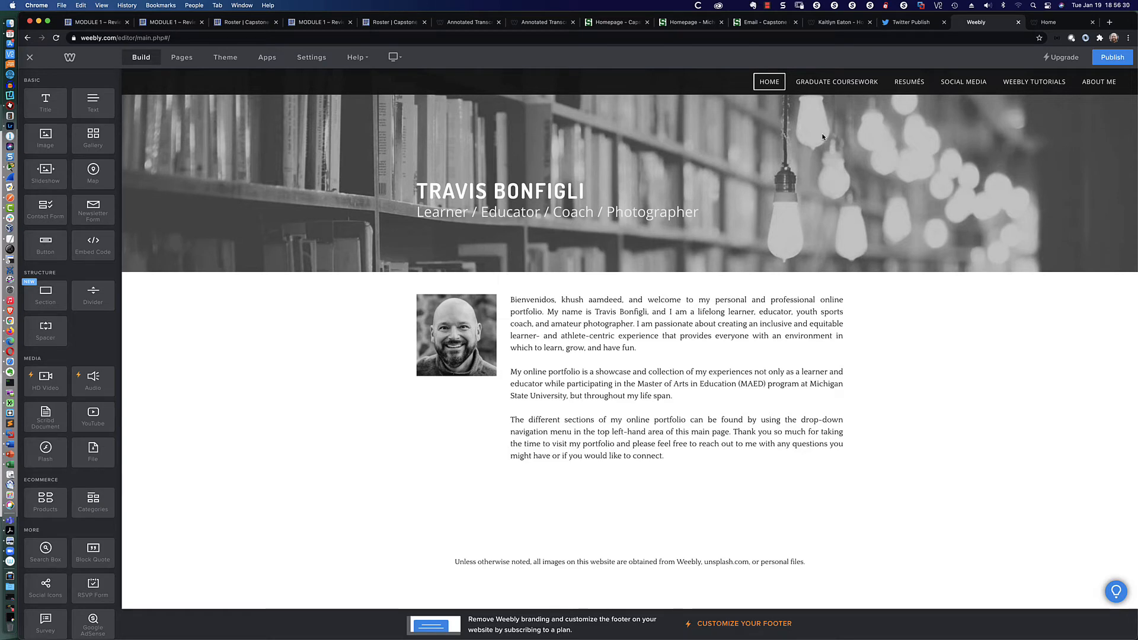
pyautogui.scroll(6, 822, 137)
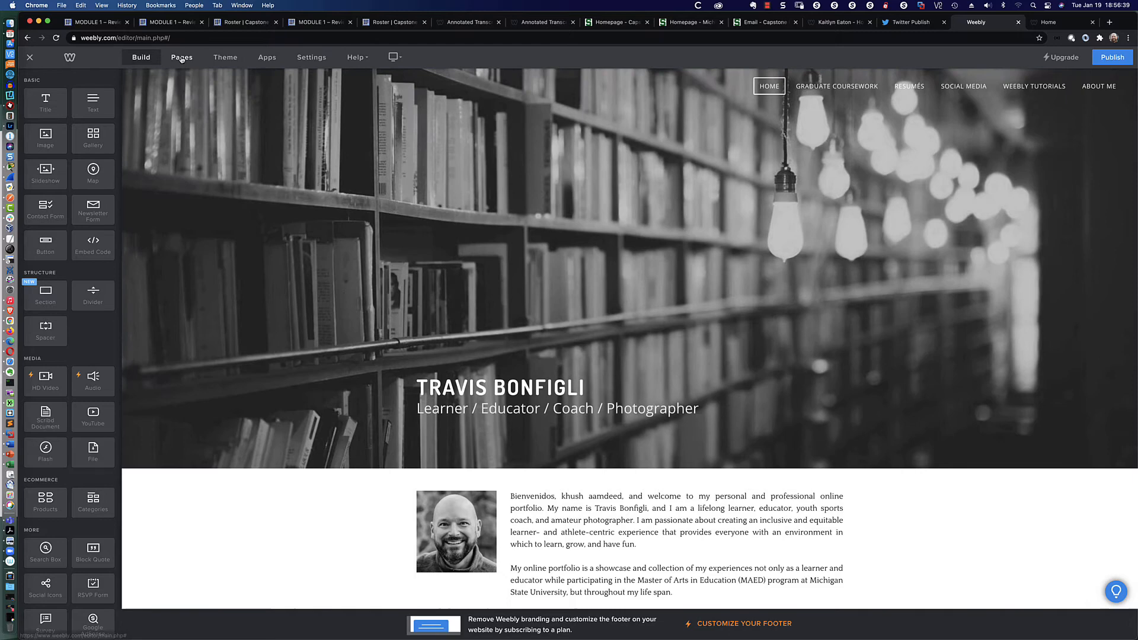
# Add a standard page named Twitter to the site and delete the placeholder title from its header.
pyautogui.click(182, 57)
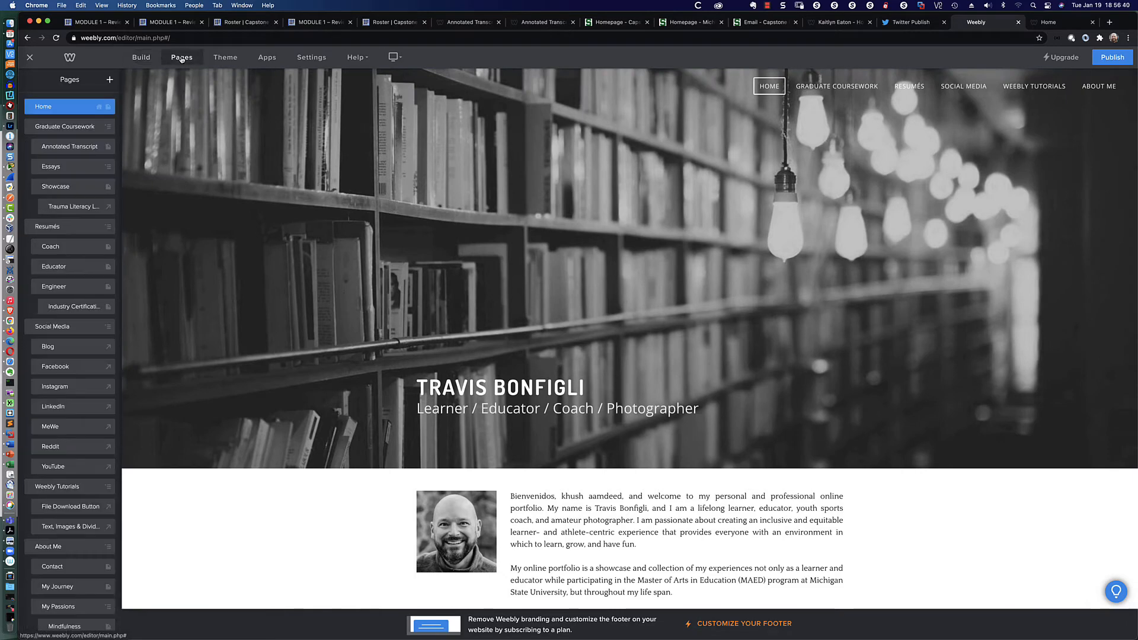
pyautogui.click(110, 79)
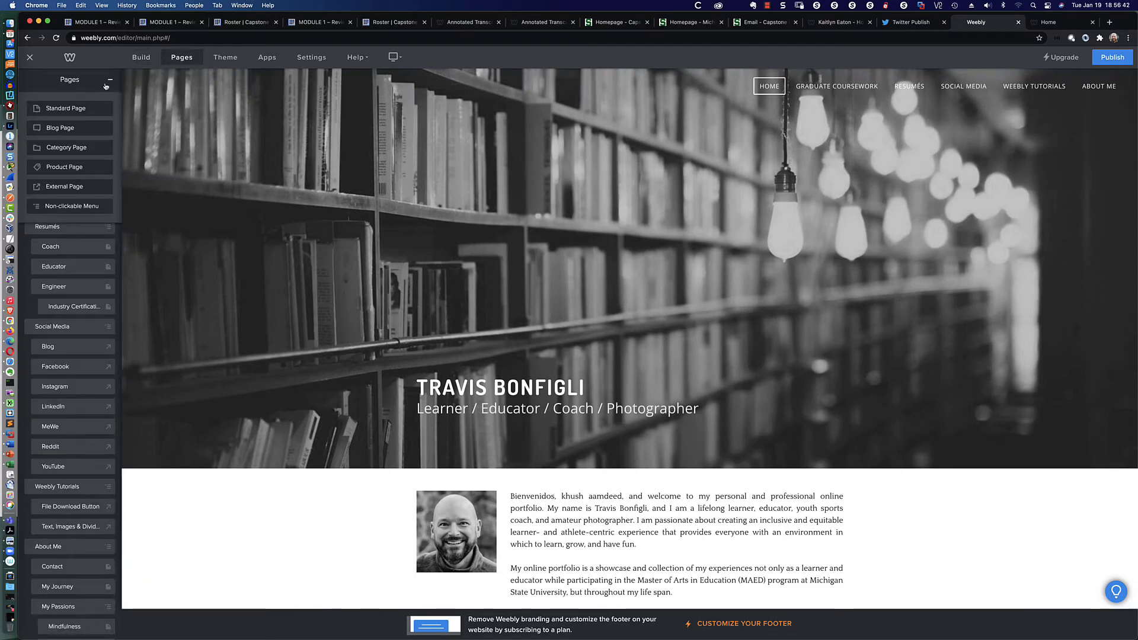
pyautogui.click(60, 108)
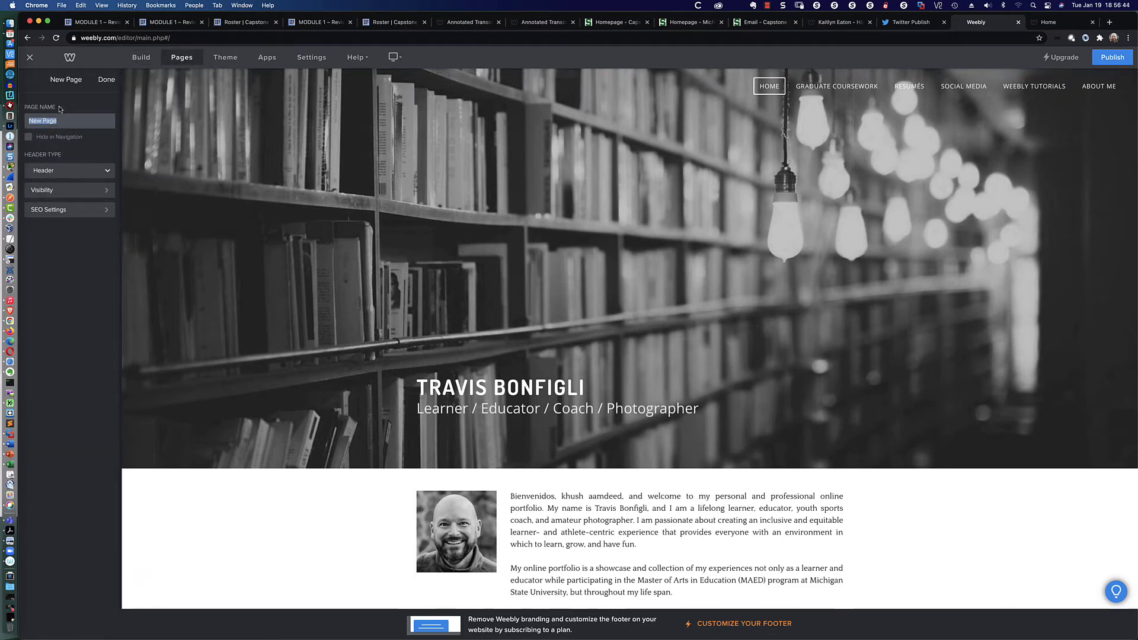
pyautogui.write('Twitter')
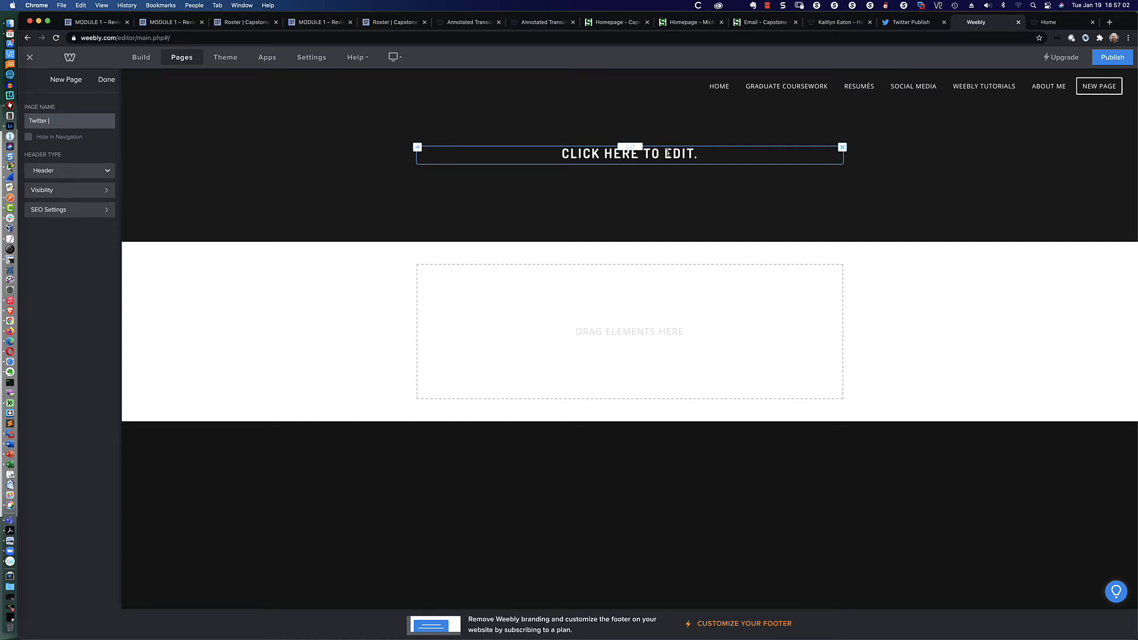
pyautogui.click(843, 147)
pyautogui.click(833, 126)
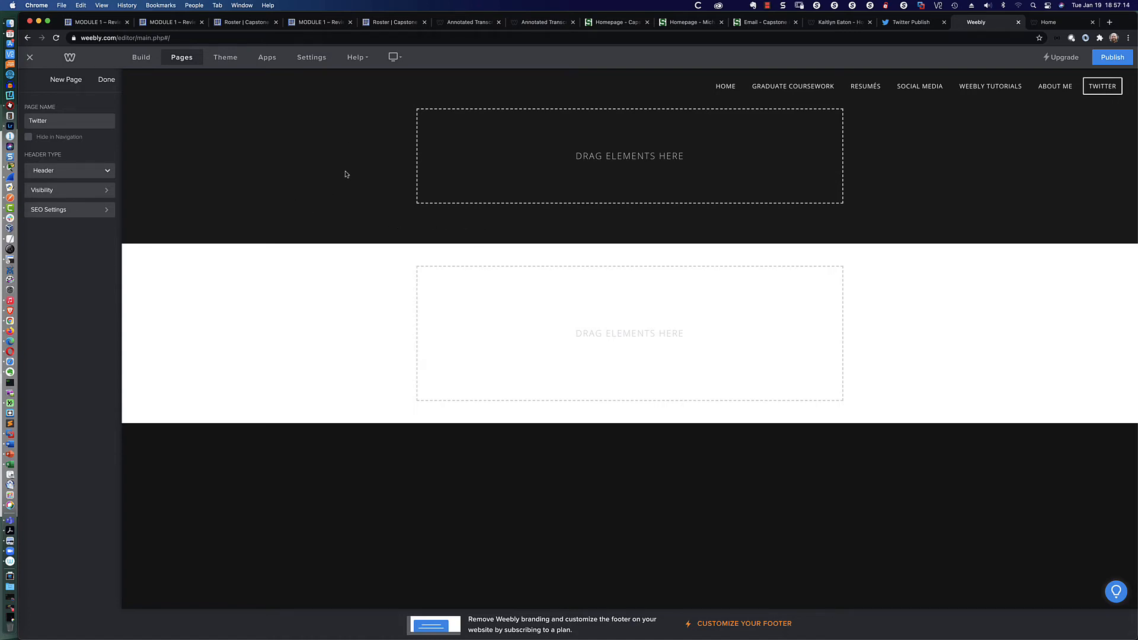
# Change the Twitter page's header background type from Color to Image.
pyautogui.click(370, 216)
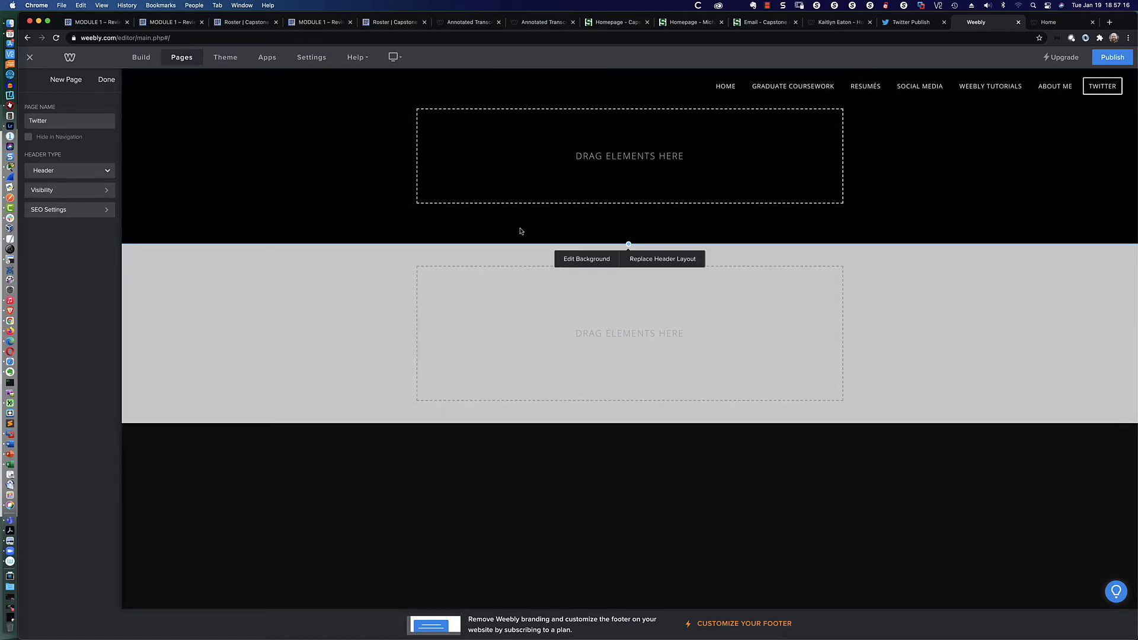
pyautogui.click(587, 260)
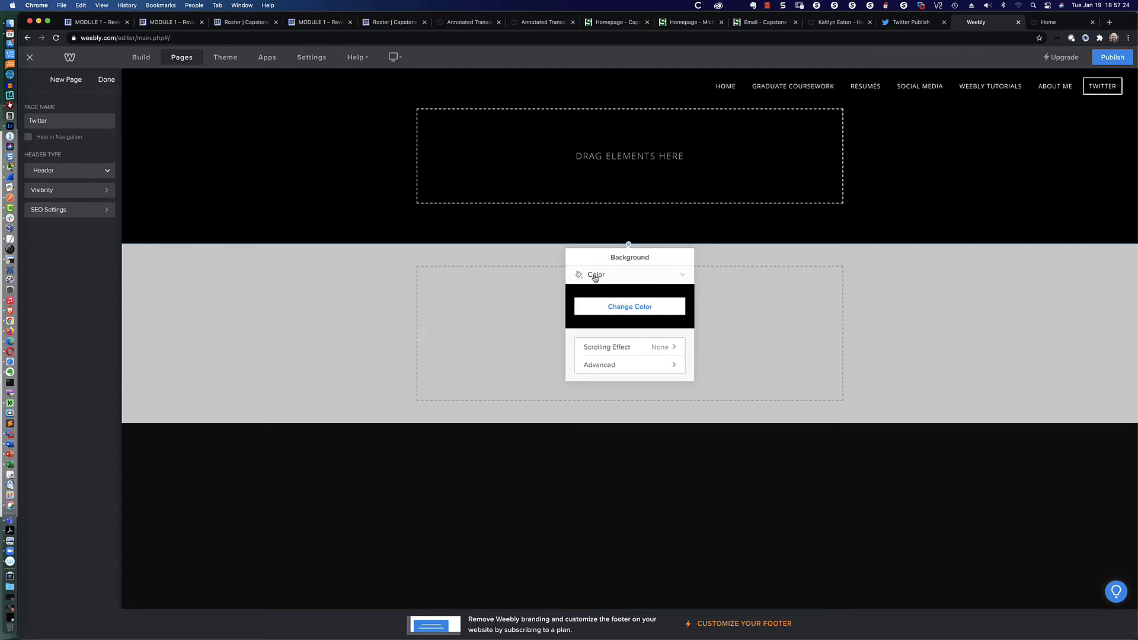
pyautogui.click(595, 277)
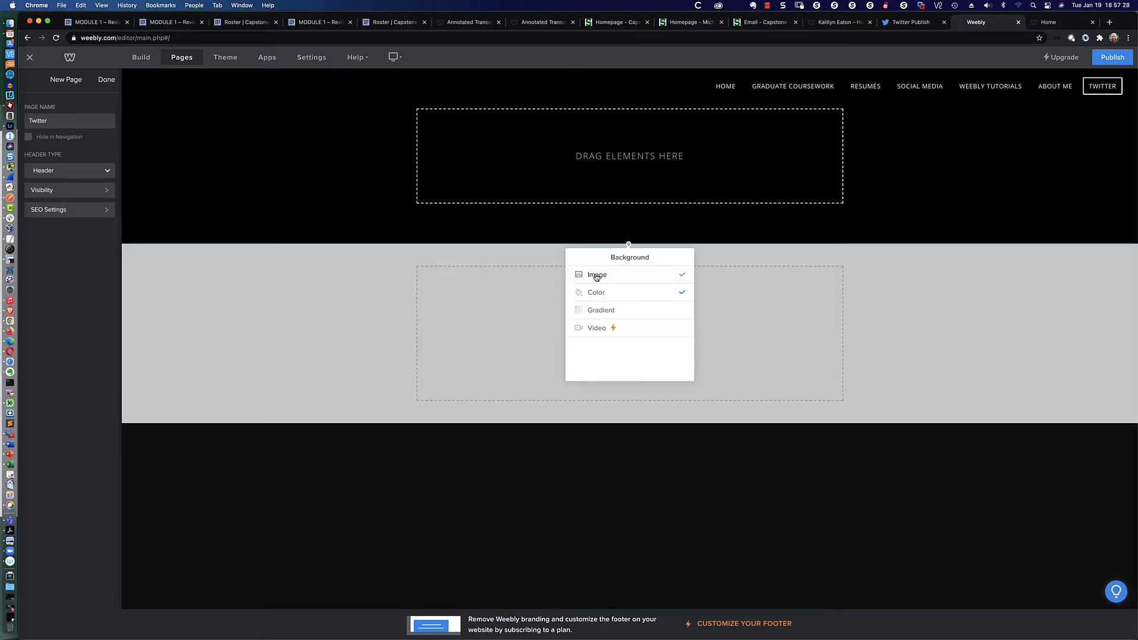
pyautogui.click(596, 276)
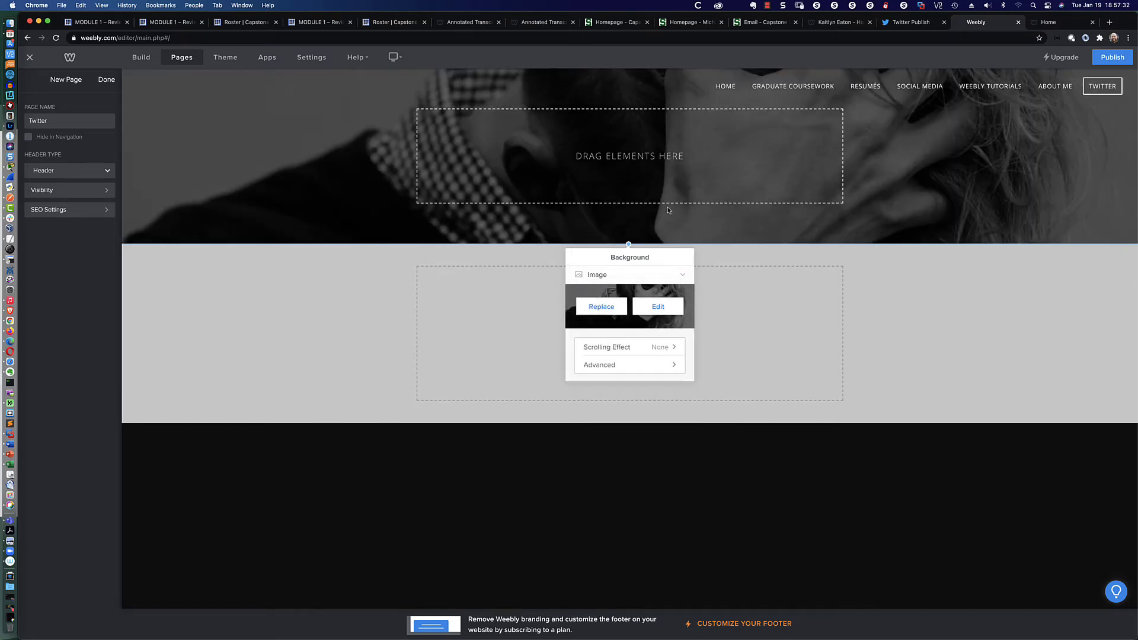
# Replace the header background image by uploading the photo whose file name ends in "unsplash (1).jpg" from the Downloads folder.
pyautogui.click(601, 307)
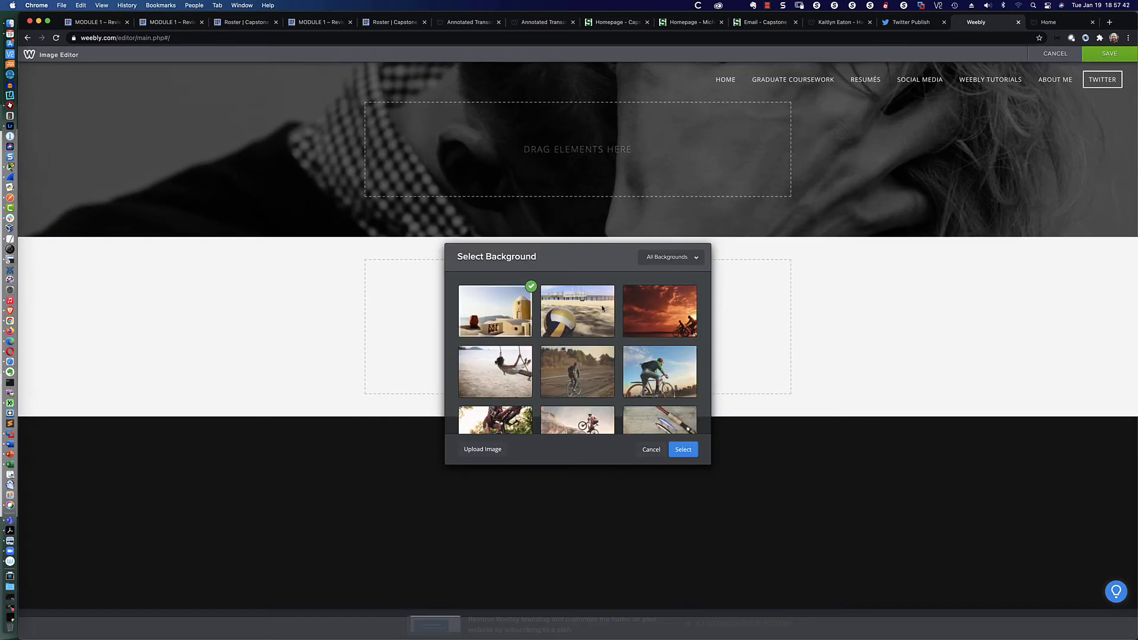
pyautogui.scroll(-5, 593, 308)
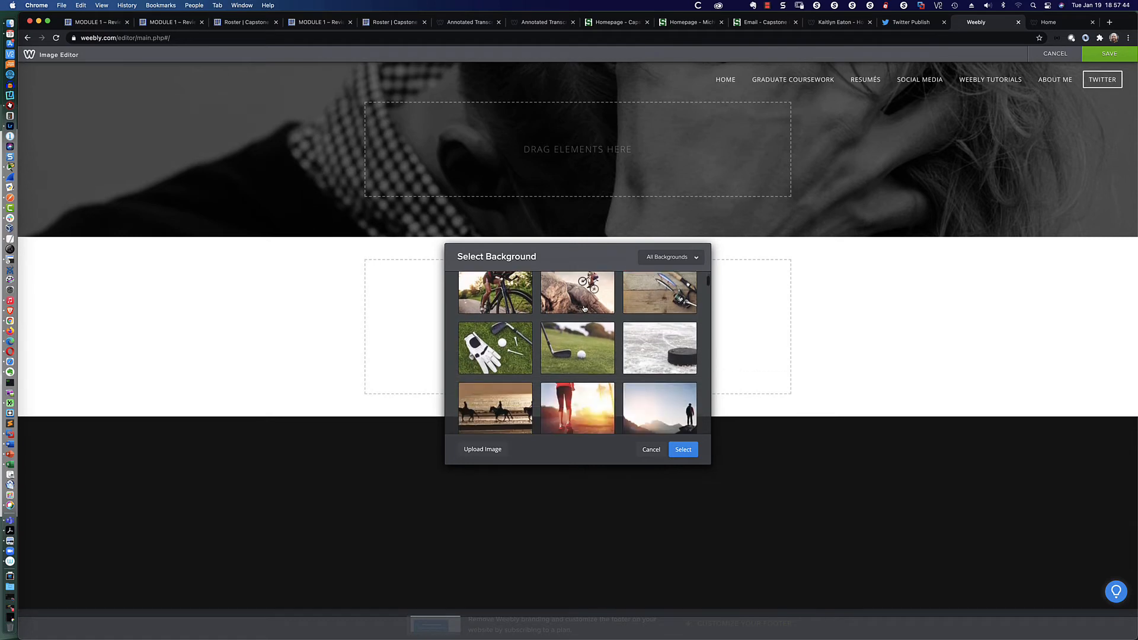
pyautogui.scroll(-5, 584, 308)
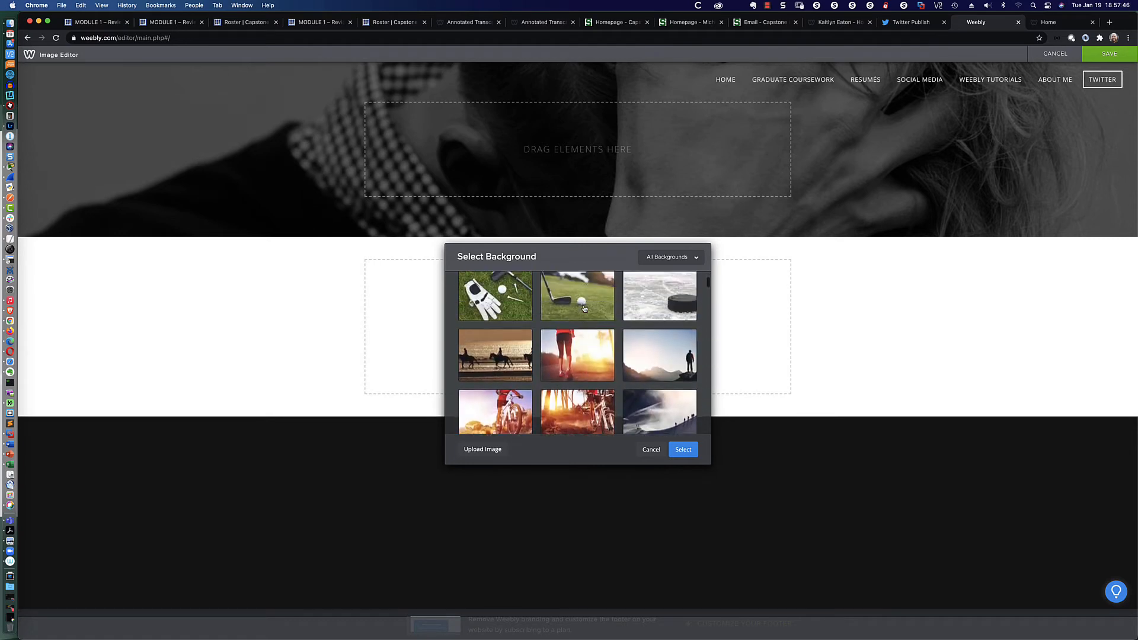
pyautogui.scroll(5, 583, 309)
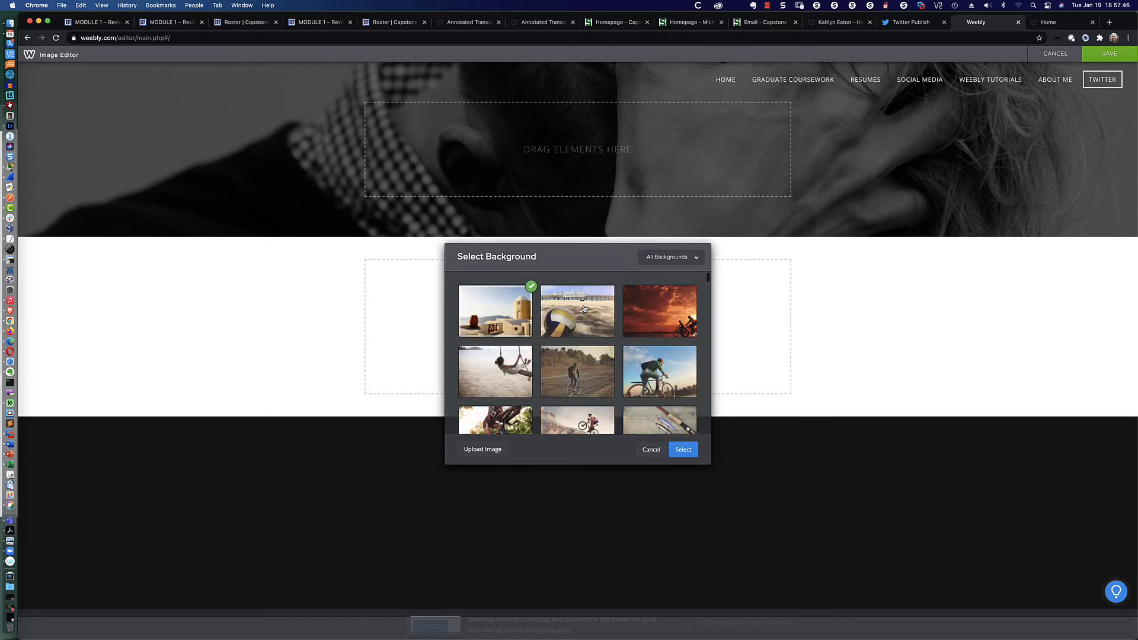
pyautogui.click(481, 450)
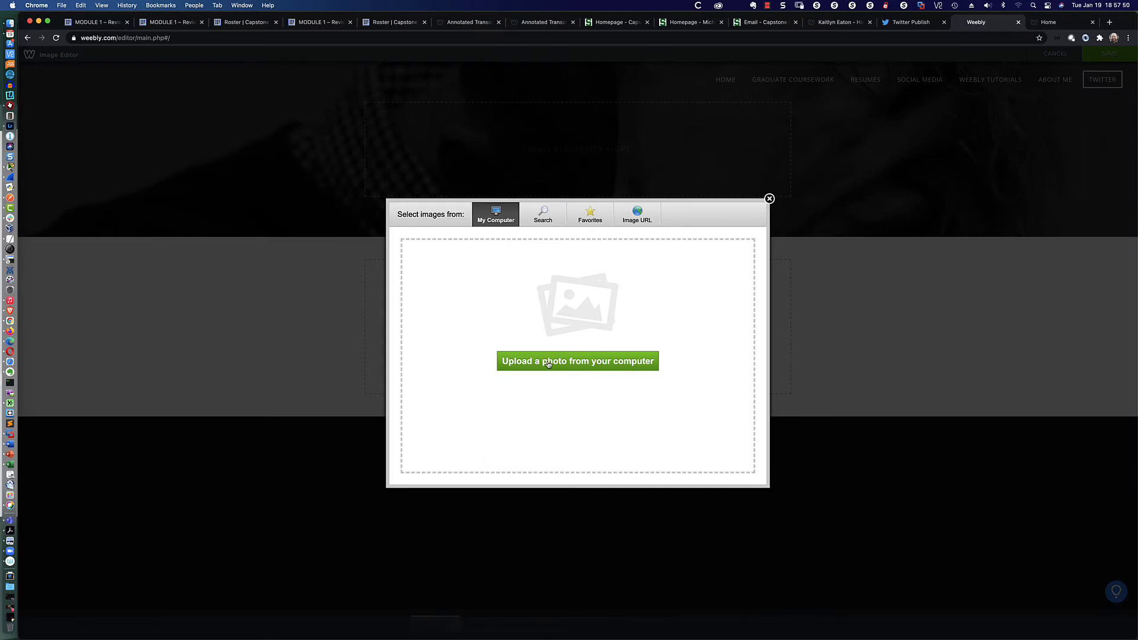
pyautogui.click(549, 363)
pyautogui.click(526, 284)
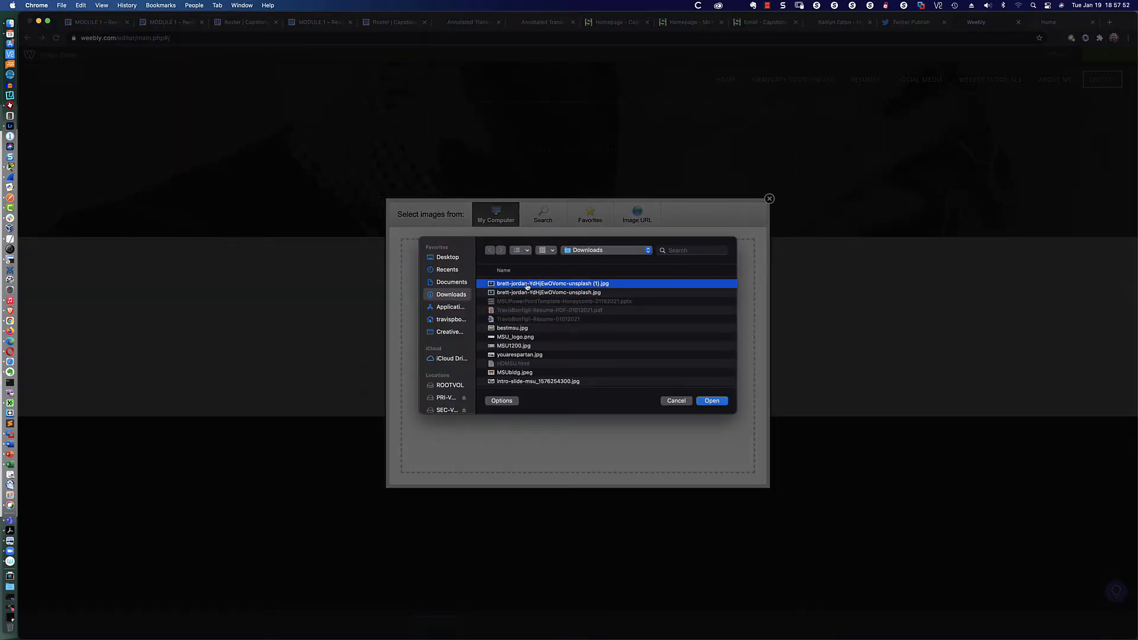
pyautogui.doubleClick(527, 284)
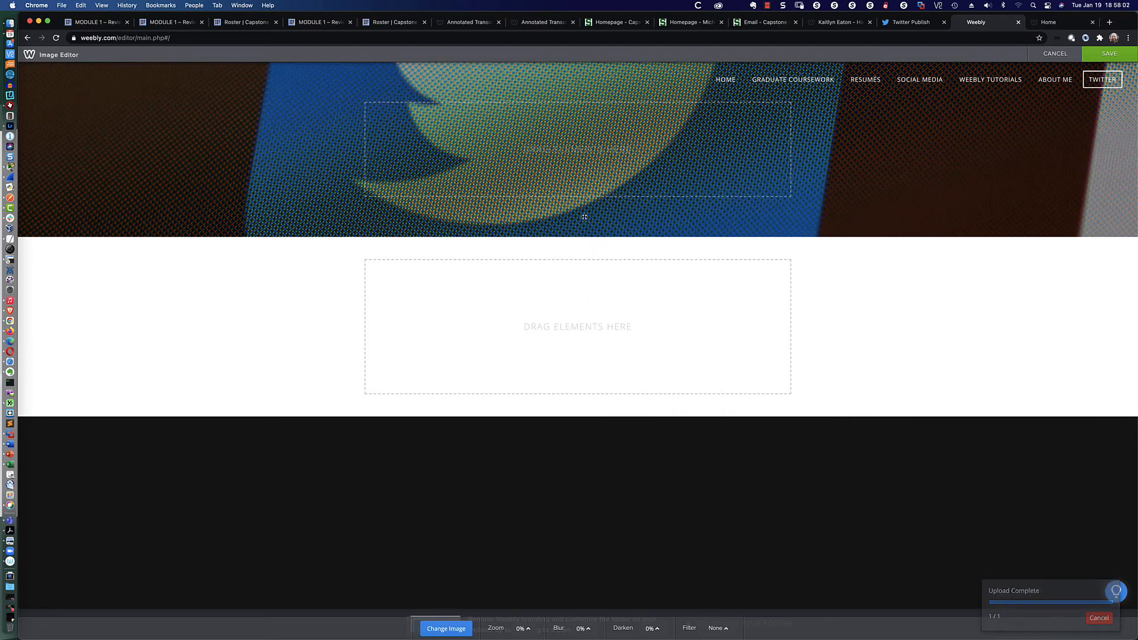
# Reposition the header image to show more of the Twitter bird, apply the Grayscale filter and save the image edits.
pyautogui.moveTo(576, 120); pyautogui.dragTo(582, 161)
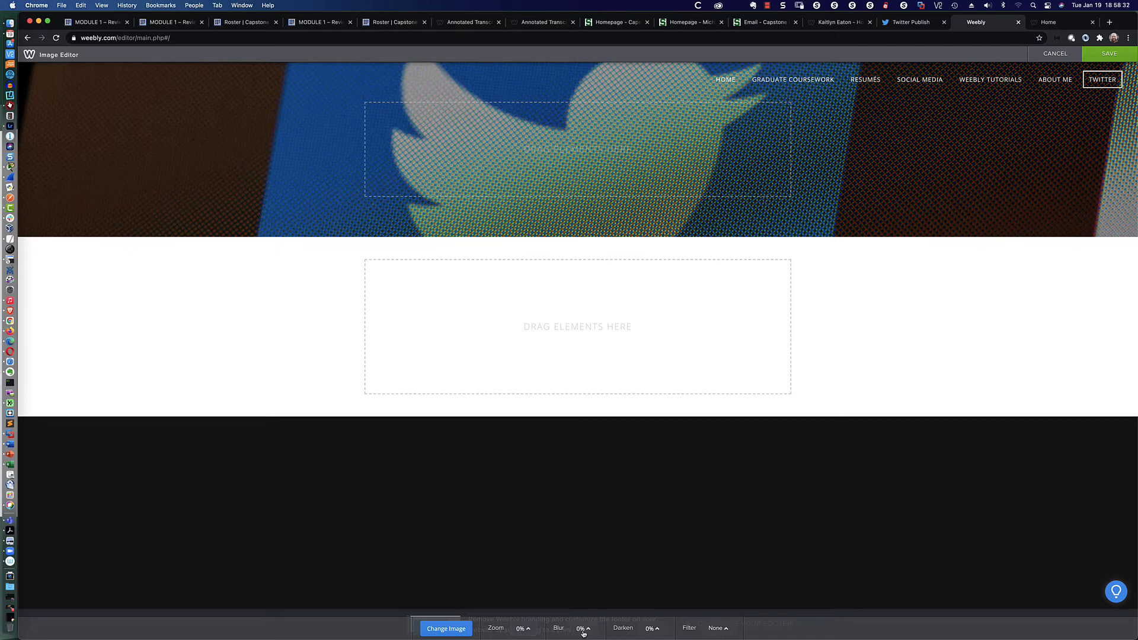
pyautogui.click(717, 628)
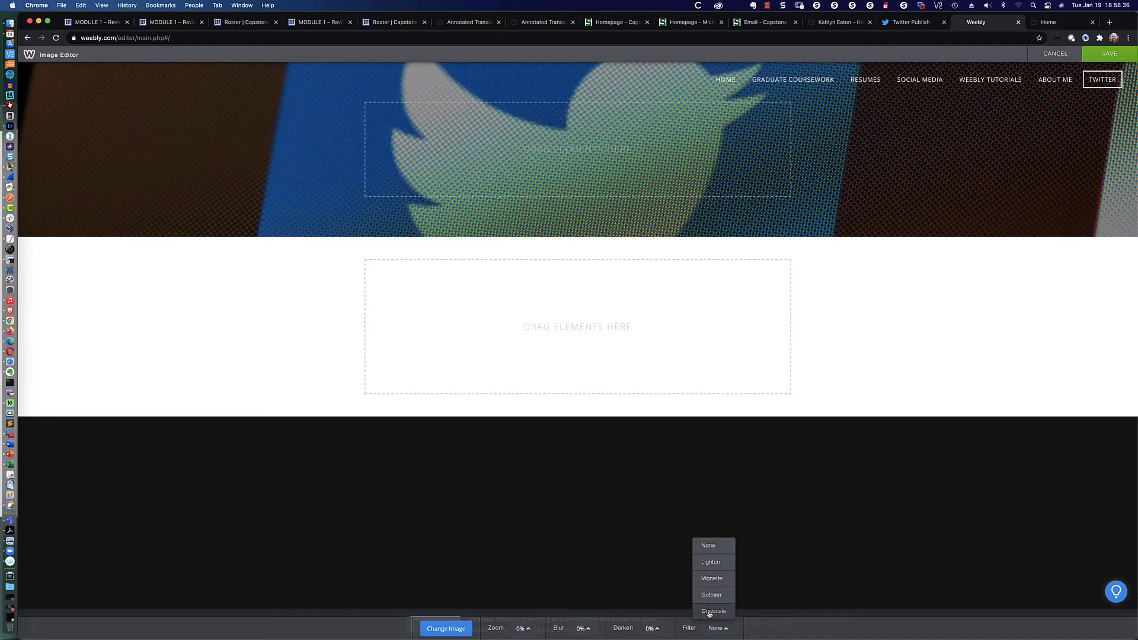
pyautogui.click(710, 612)
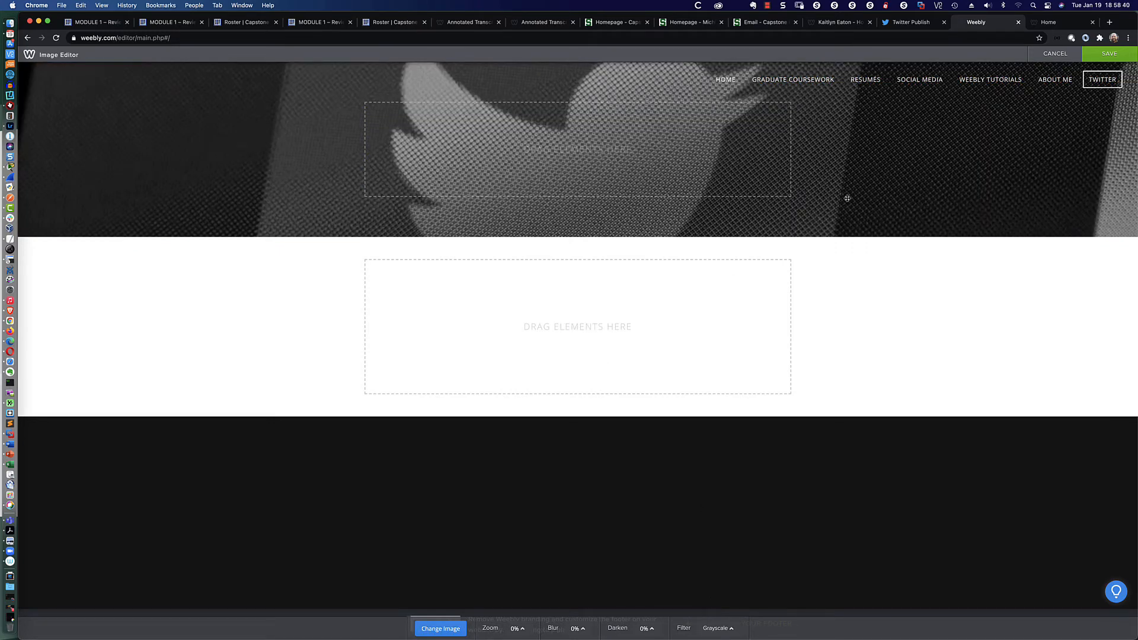
pyautogui.moveTo(846, 158)
pyautogui.mouseDown()
pyautogui.moveTo(847, 176)
pyautogui.moveTo(848, 151)
pyautogui.mouseUp()
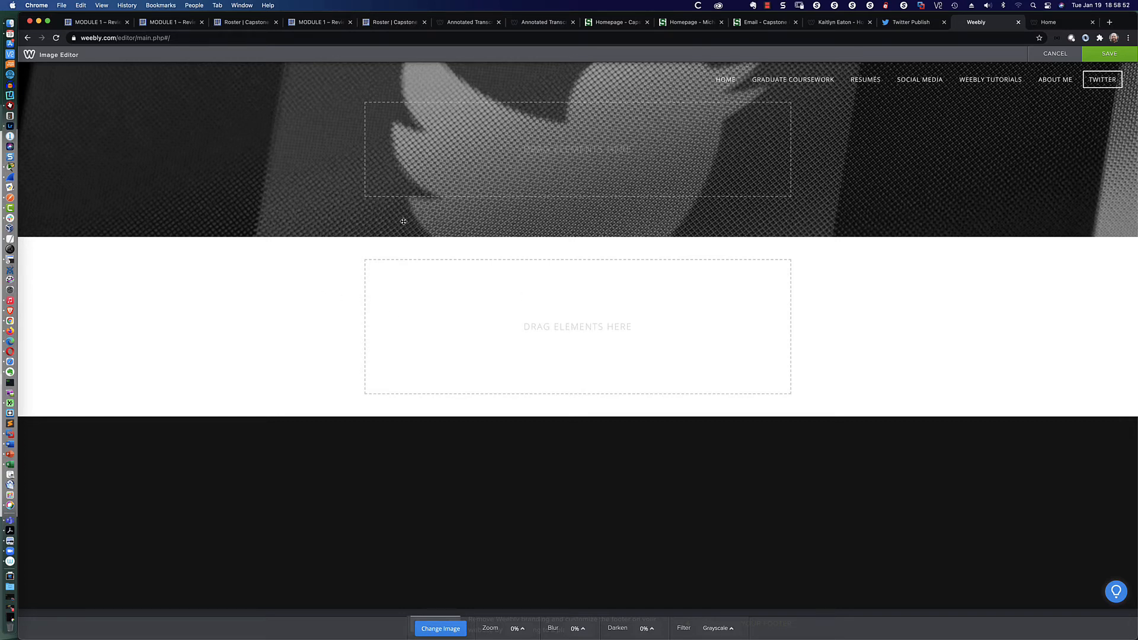
pyautogui.click(1103, 55)
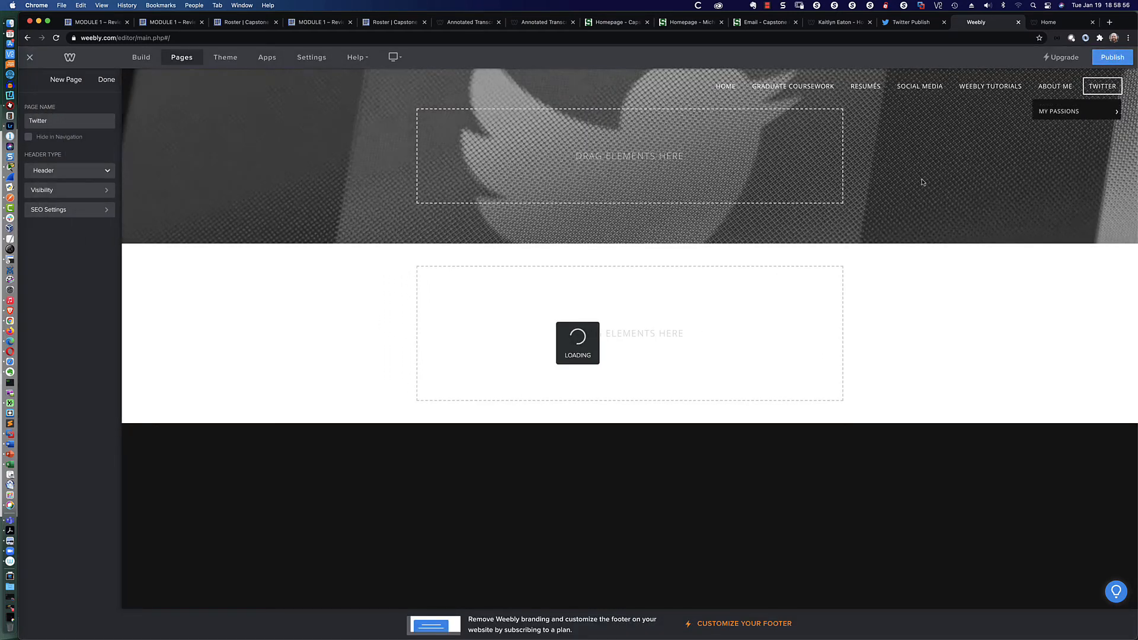
# Set the header background's scrolling effect to Parallax and check its advanced options.
pyautogui.click(483, 224)
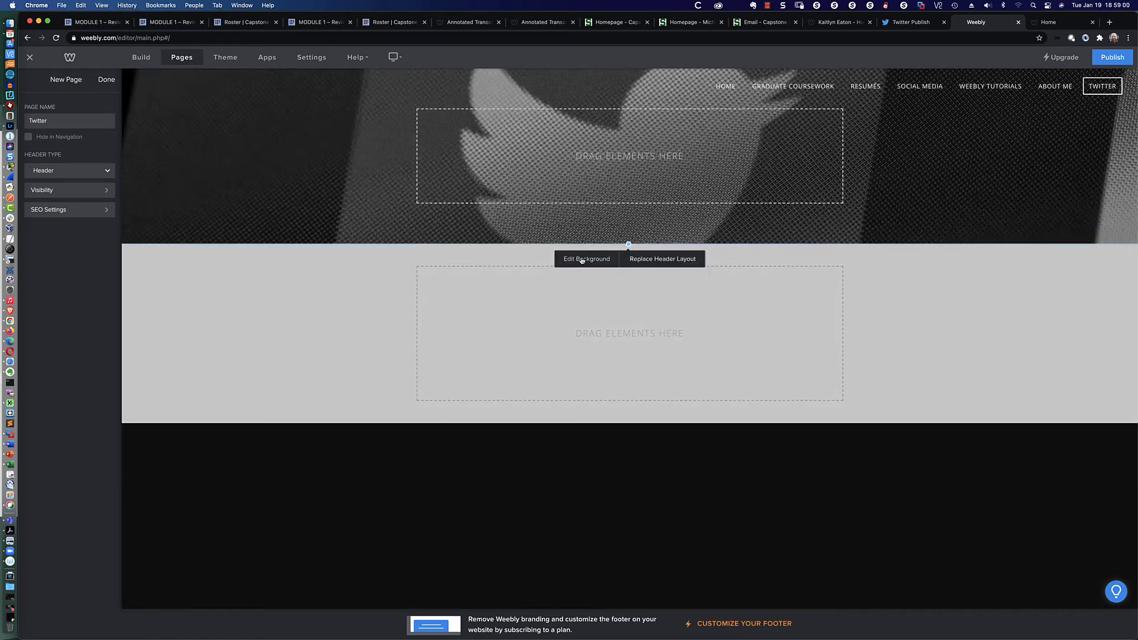
pyautogui.click(582, 261)
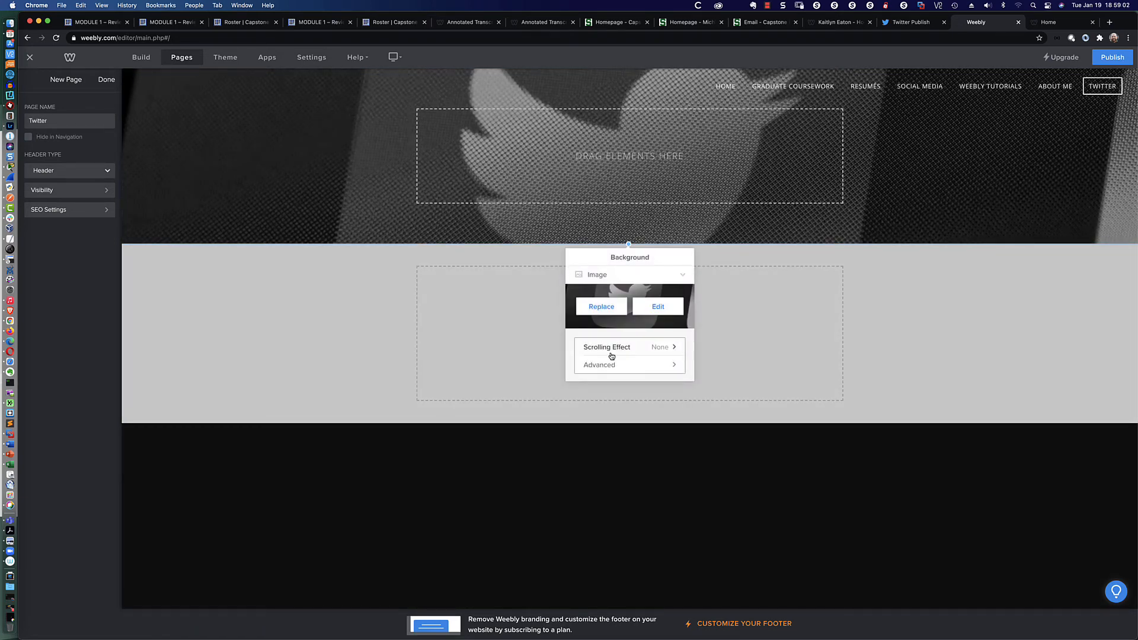
pyautogui.click(646, 348)
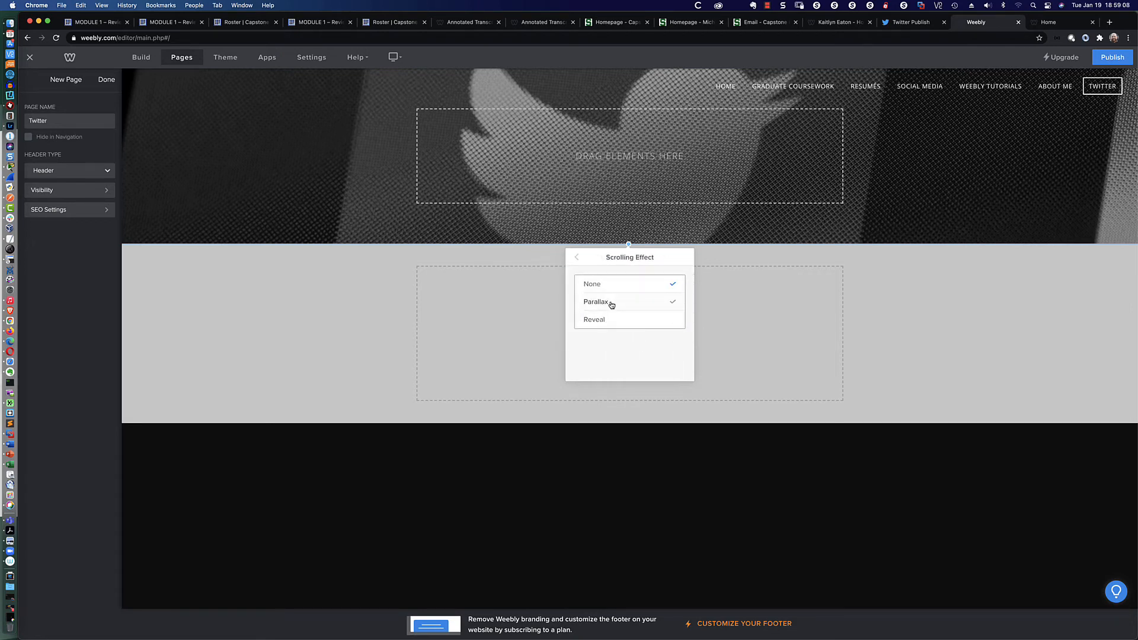
pyautogui.click(611, 304)
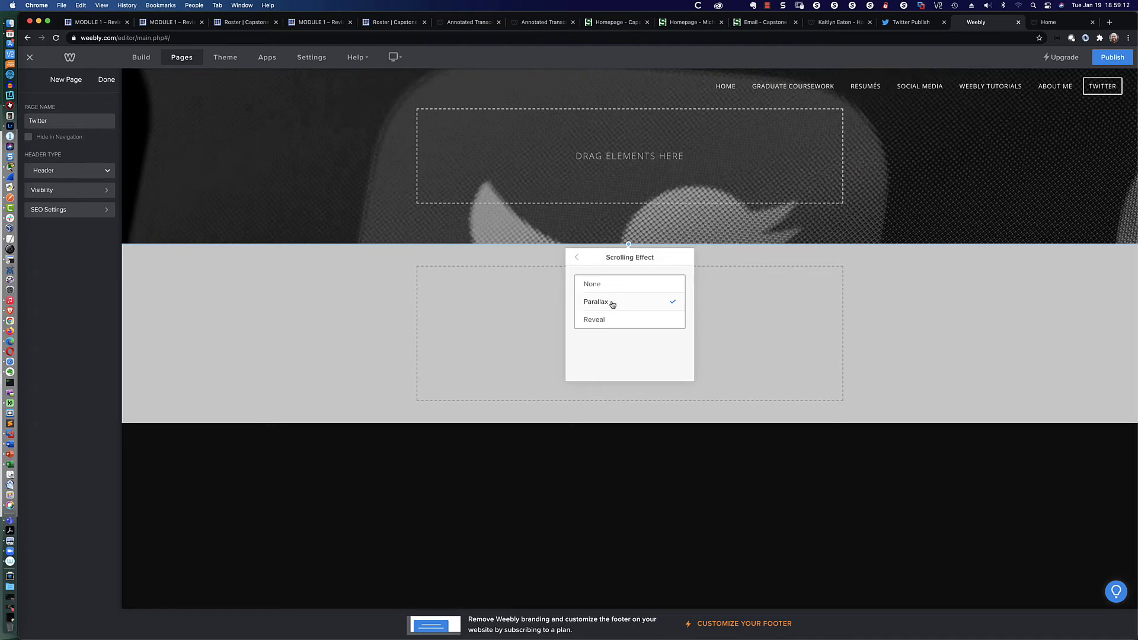
pyautogui.click(577, 259)
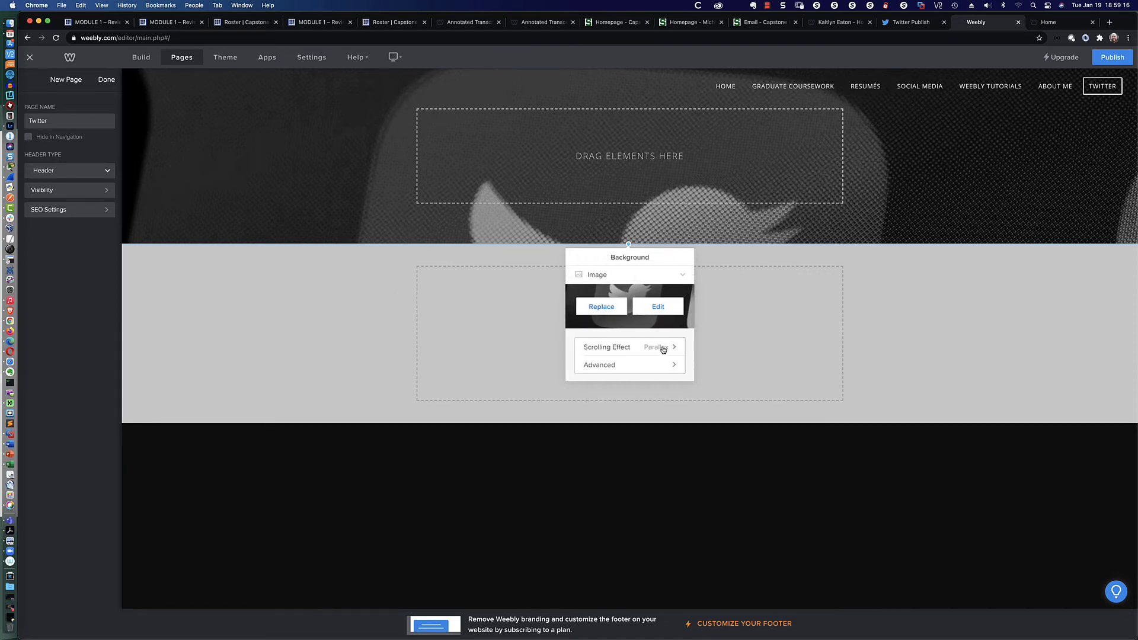
pyautogui.click(648, 364)
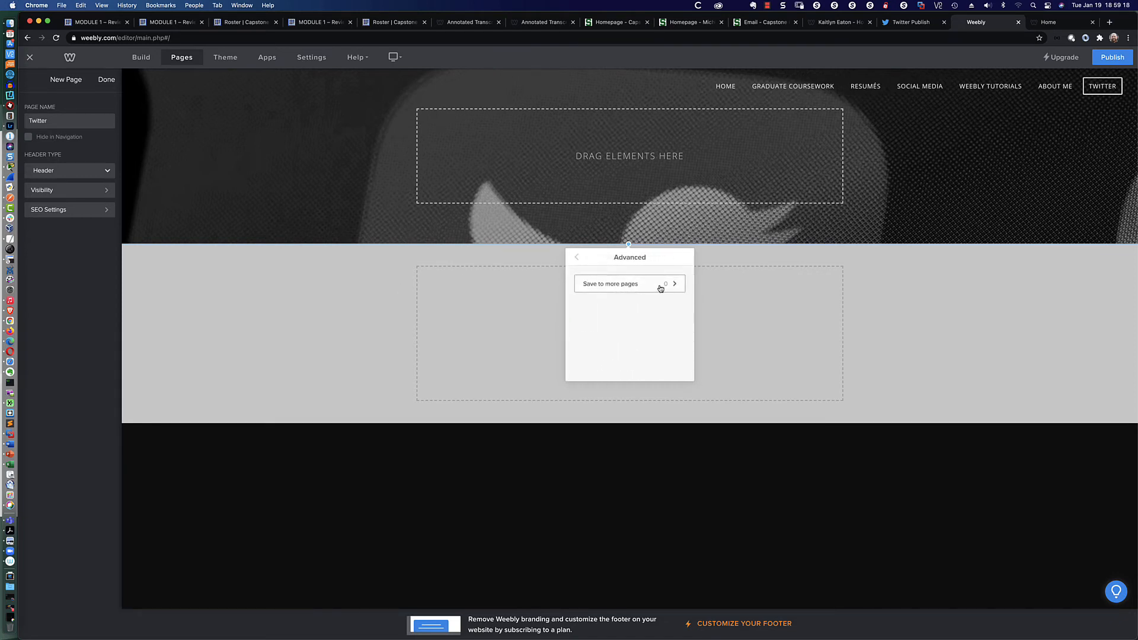
pyautogui.click(576, 259)
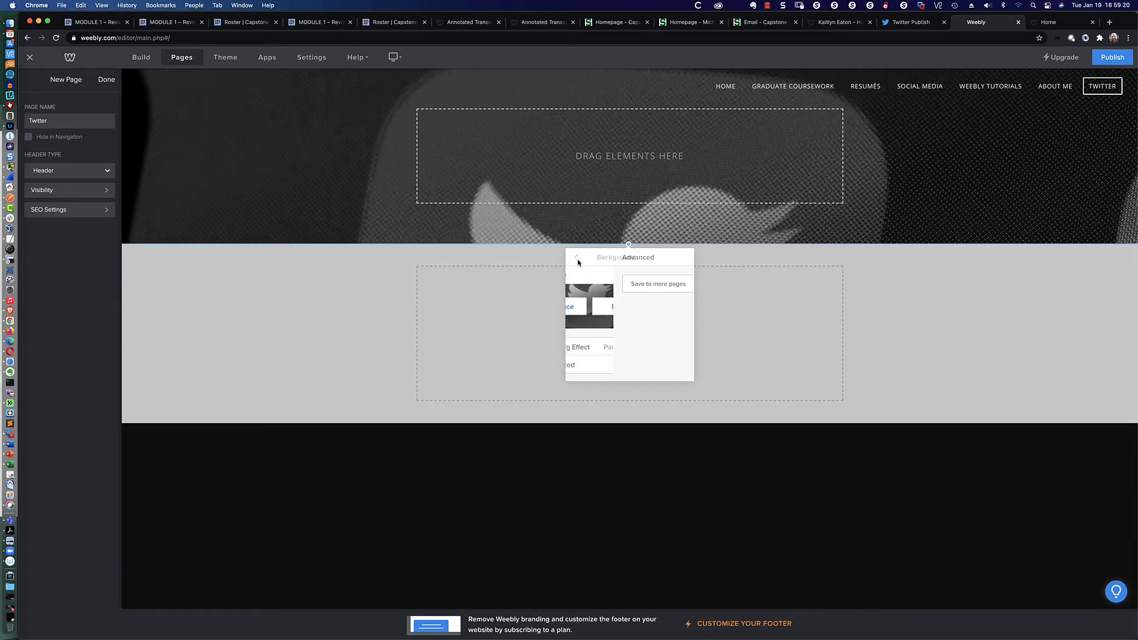
# Add an Embed Code element to the empty content area below the Twitter page's header and centre its position.
pyautogui.click(931, 210)
pyautogui.click(927, 297)
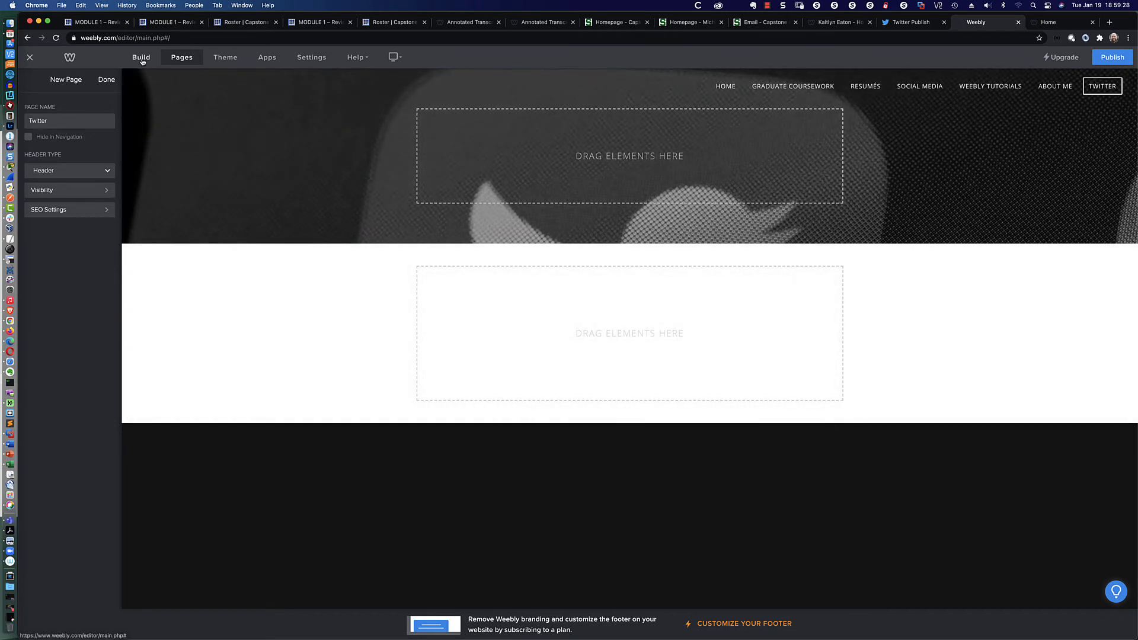
pyautogui.click(141, 60)
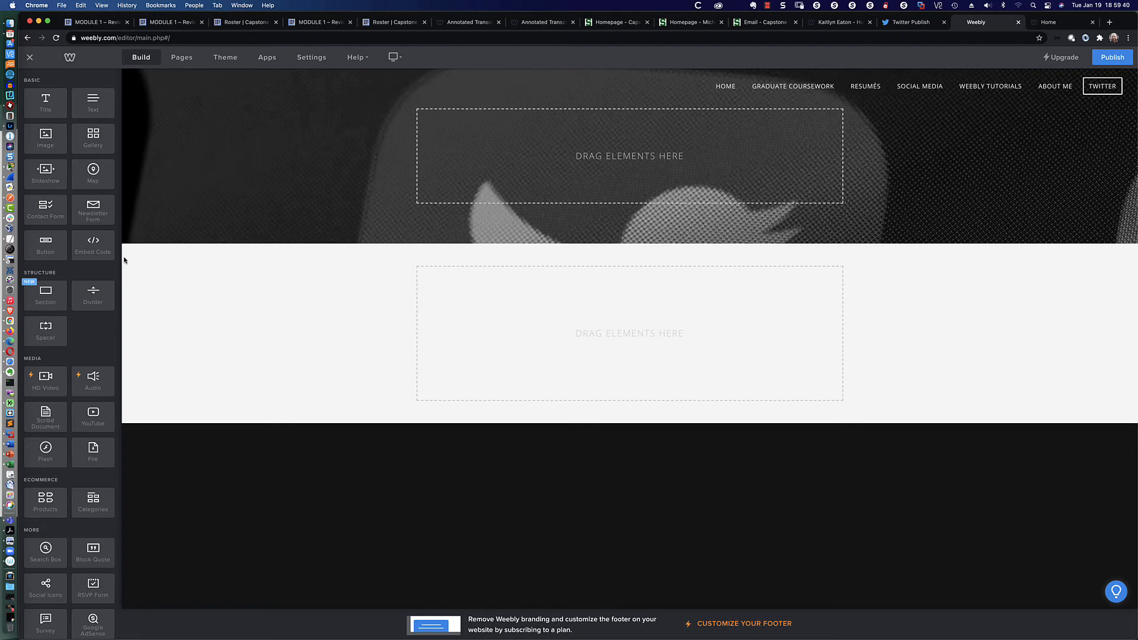
pyautogui.moveTo(92, 242); pyautogui.dragTo(619, 312)
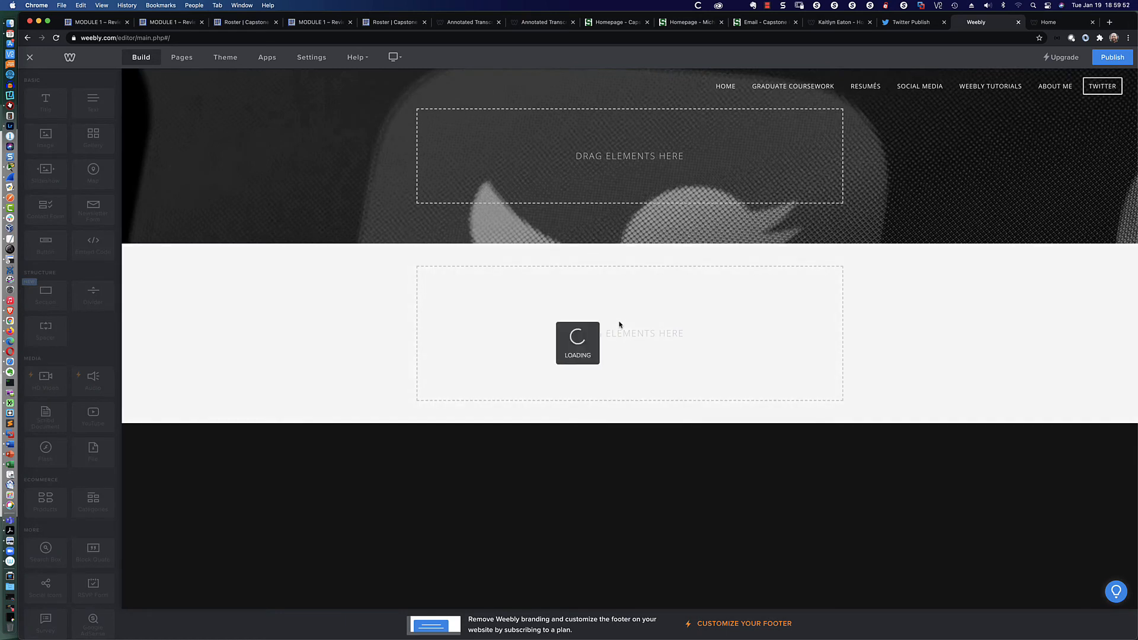
pyautogui.click(477, 274)
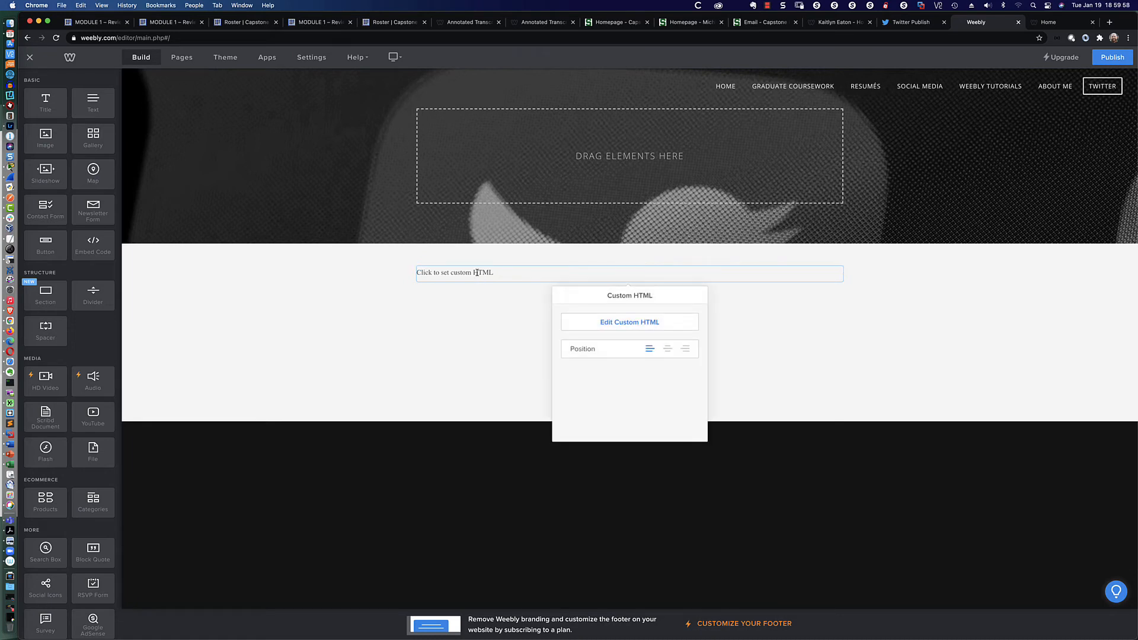
pyautogui.click(667, 350)
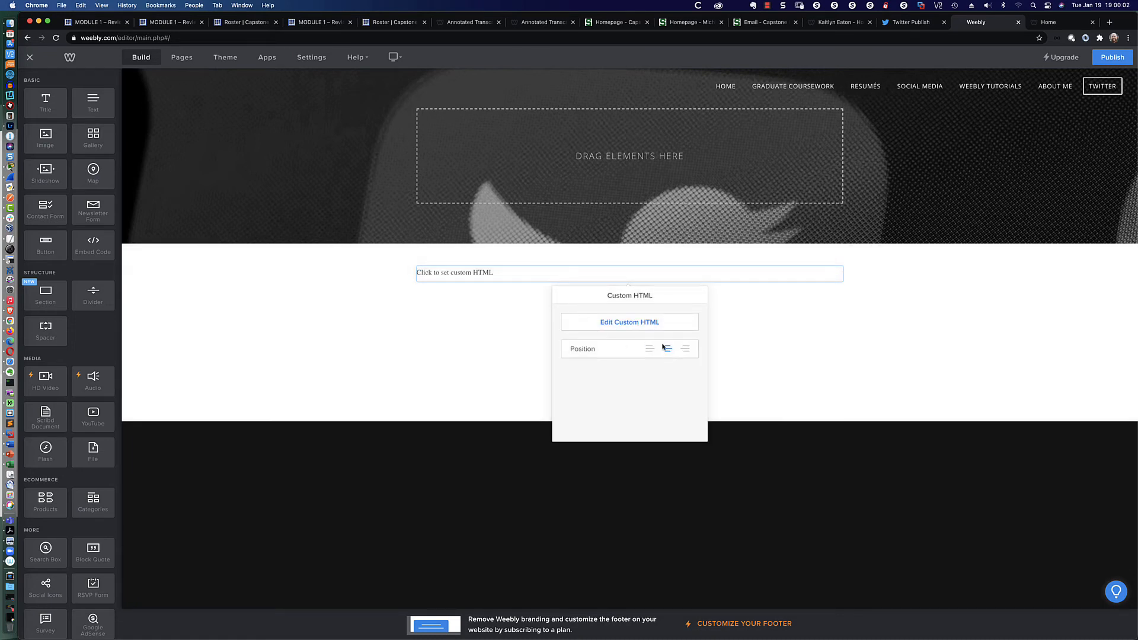
# Replace the element's placeholder HTML with the Twitter timeline embed code and prefix its link text with "Welcome to my Twitter Timeline: ".
pyautogui.click(617, 323)
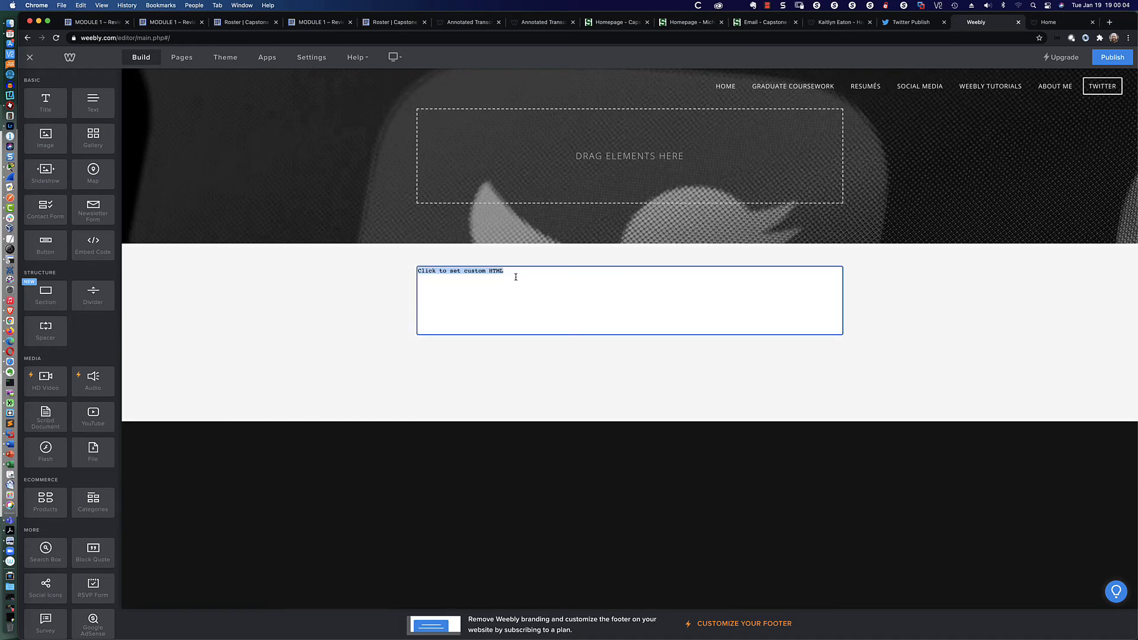
pyautogui.write('<a class="twitter-timeline" href="https://twitter.com/travispbonfigli?ref_src=twsrc%5Etfw">Tweets by travispbonfigli</a> <script async src="https://platform.twitter.com/widgets.js" charset="utf-8"></script>')
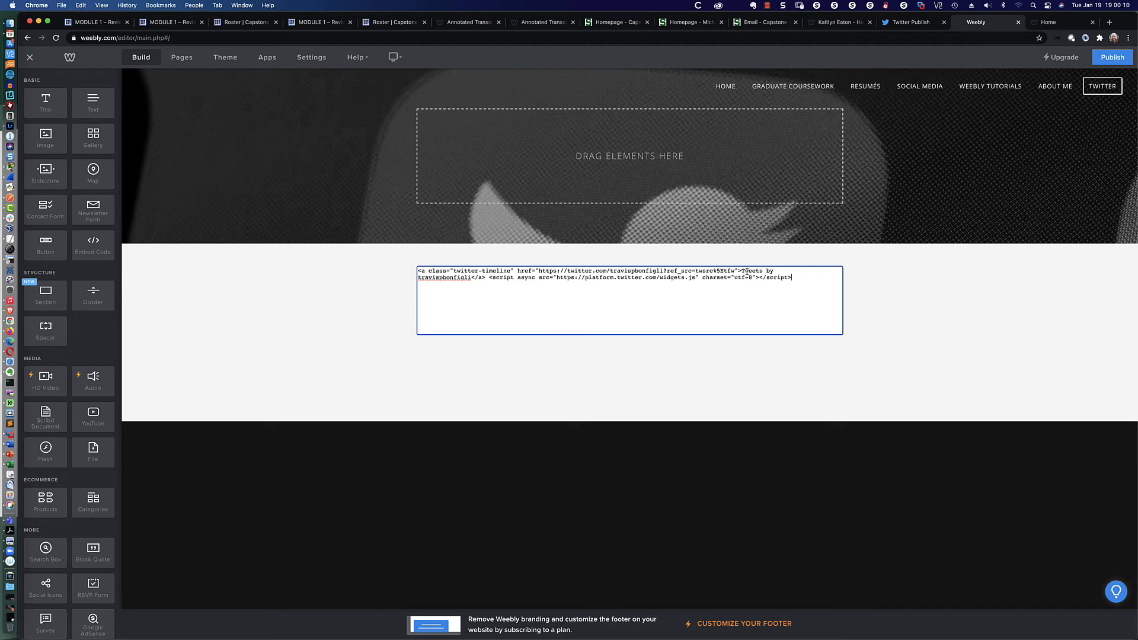
pyautogui.moveTo(743, 272); pyautogui.dragTo(771, 272)
pyautogui.click(743, 271)
pyautogui.write('Welcome to my Twitter Timel')
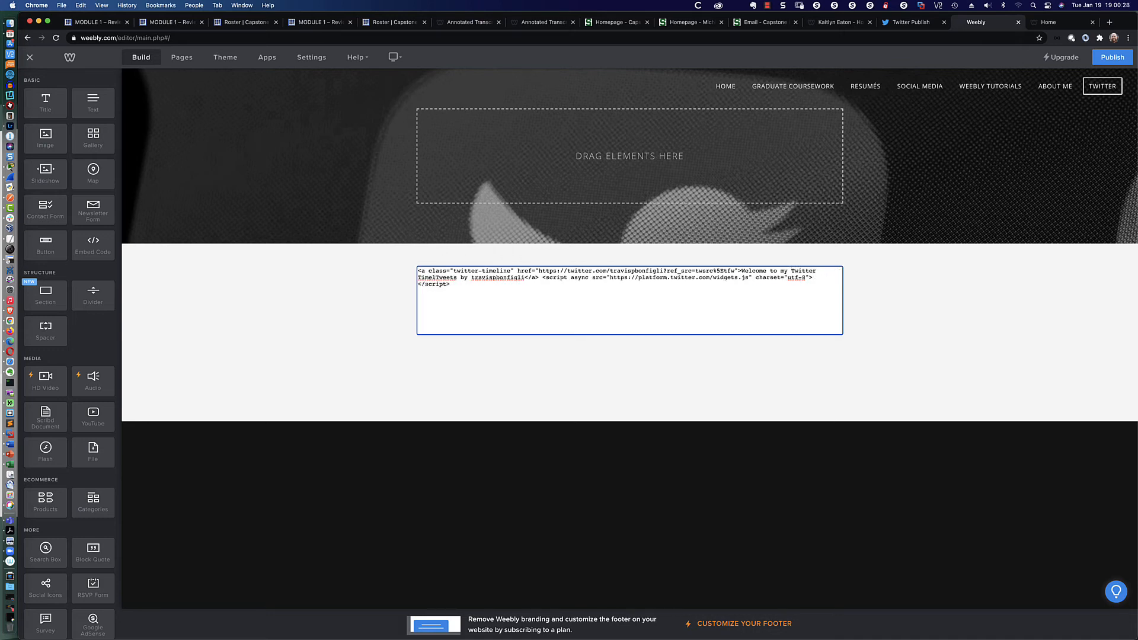
pyautogui.write('ine')
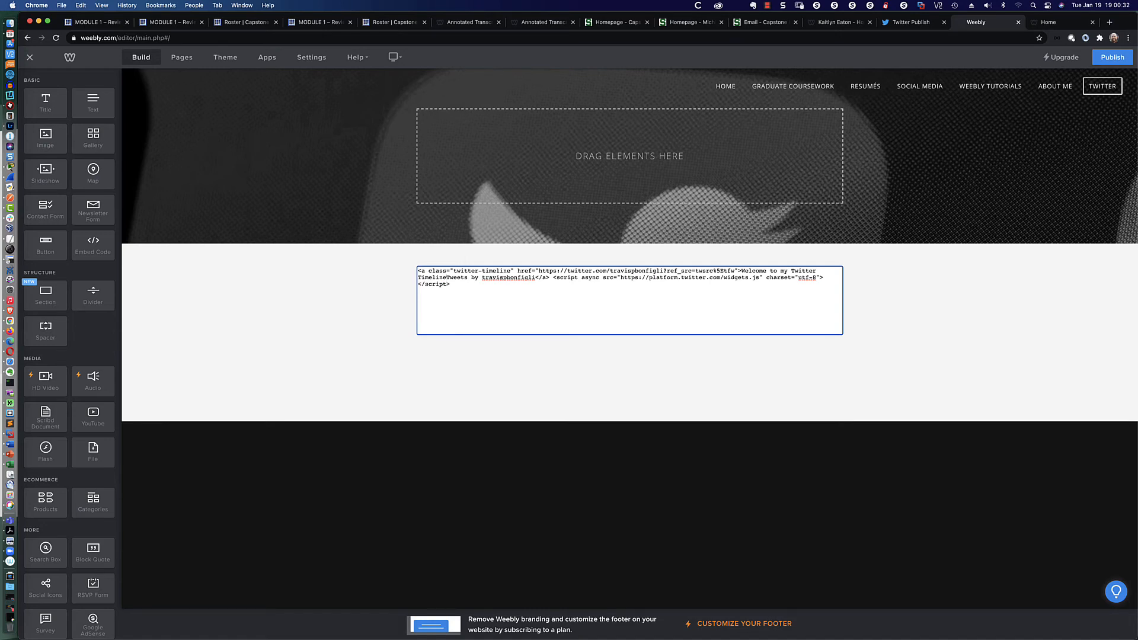
pyautogui.write(':')
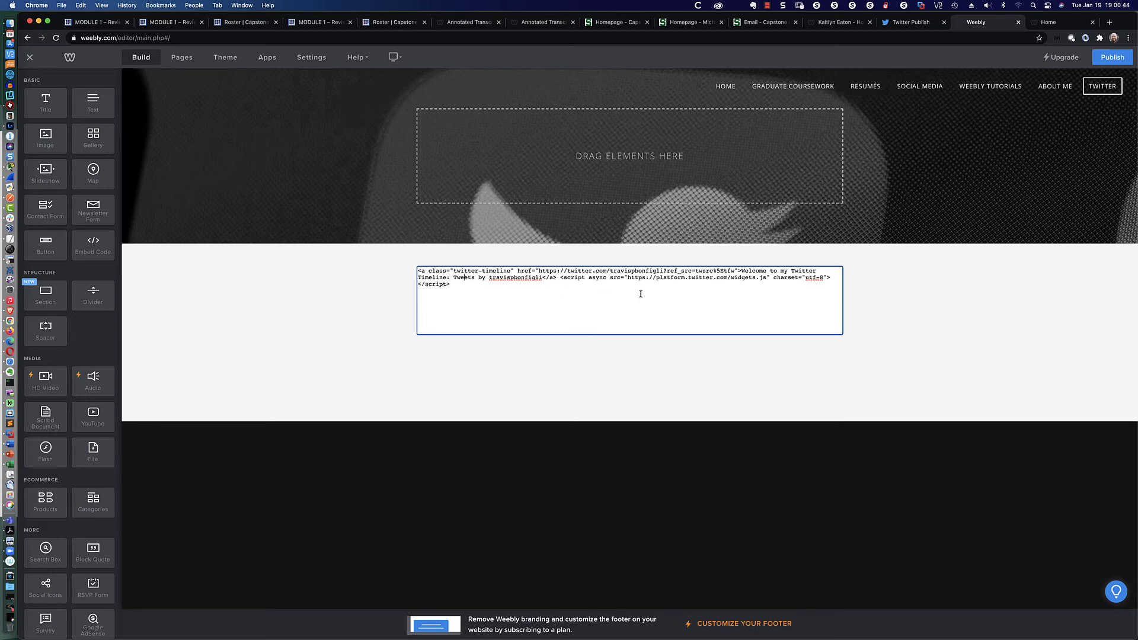
pyautogui.click(950, 287)
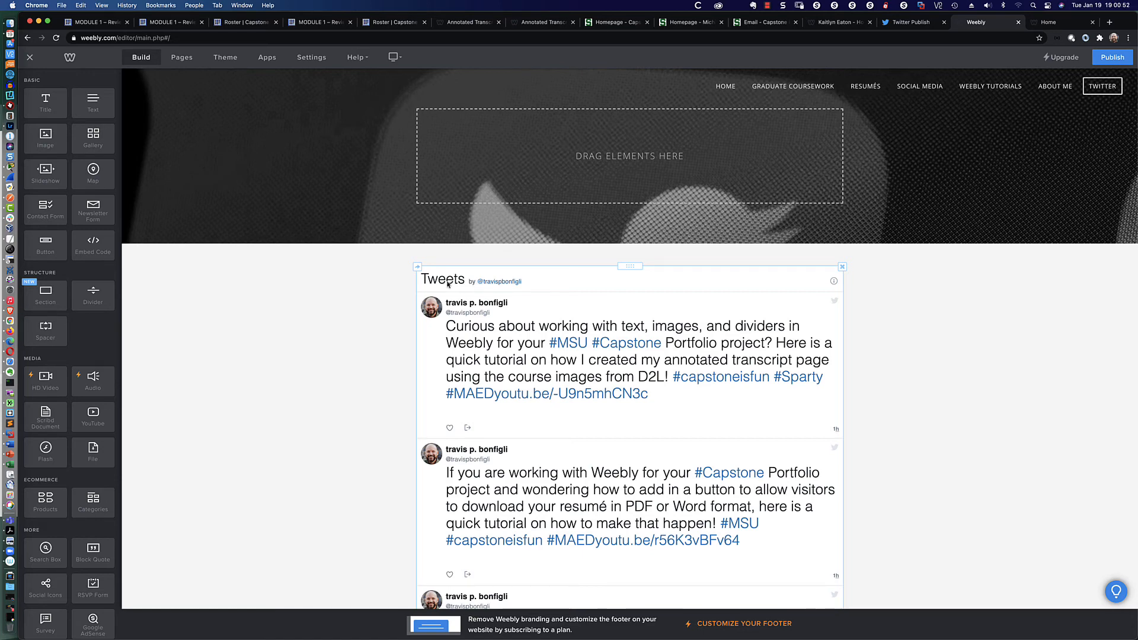
# Look through the embedded tweets on the Twitter page and return to the page header.
pyautogui.scroll(-1, 389, 290)
pyautogui.scroll(1, 391, 287)
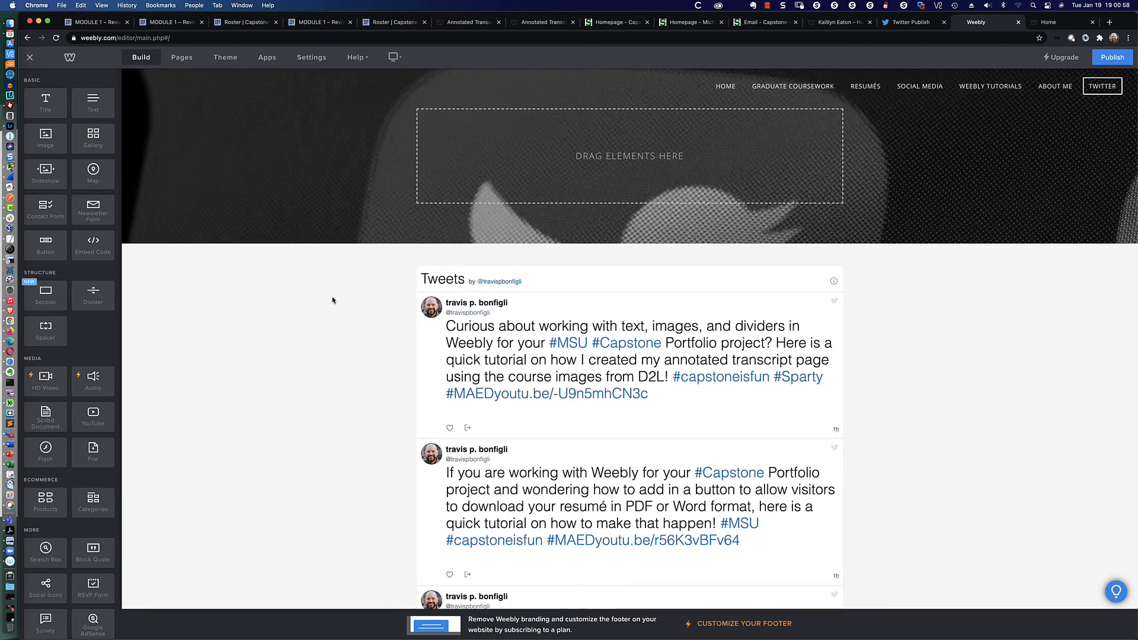
pyautogui.scroll(-5, 351, 298)
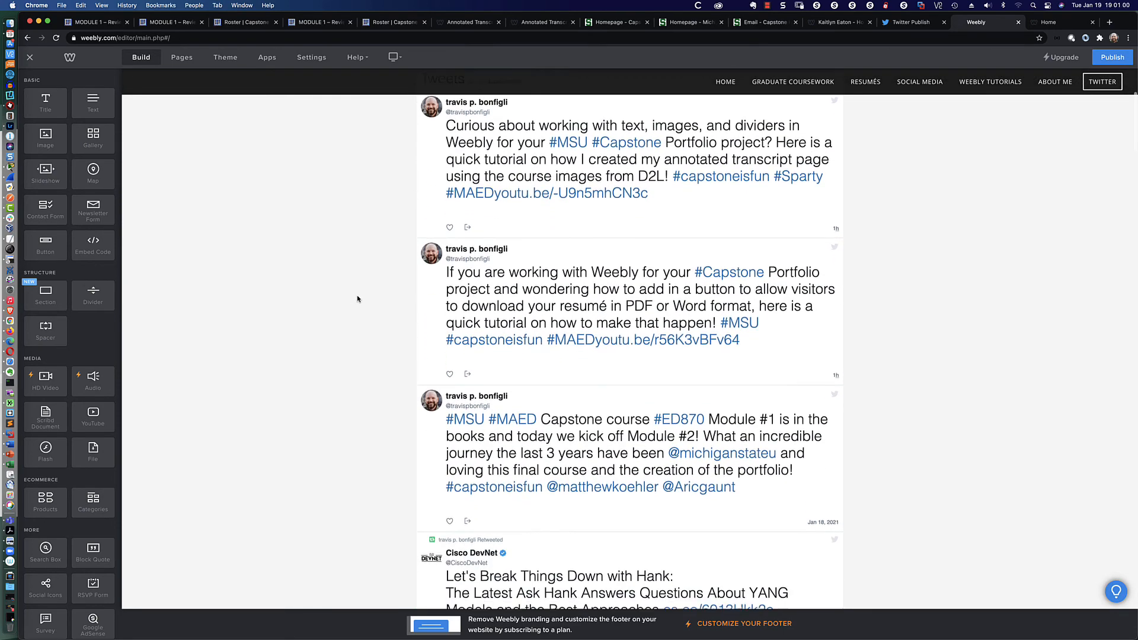
pyautogui.scroll(-10, 358, 298)
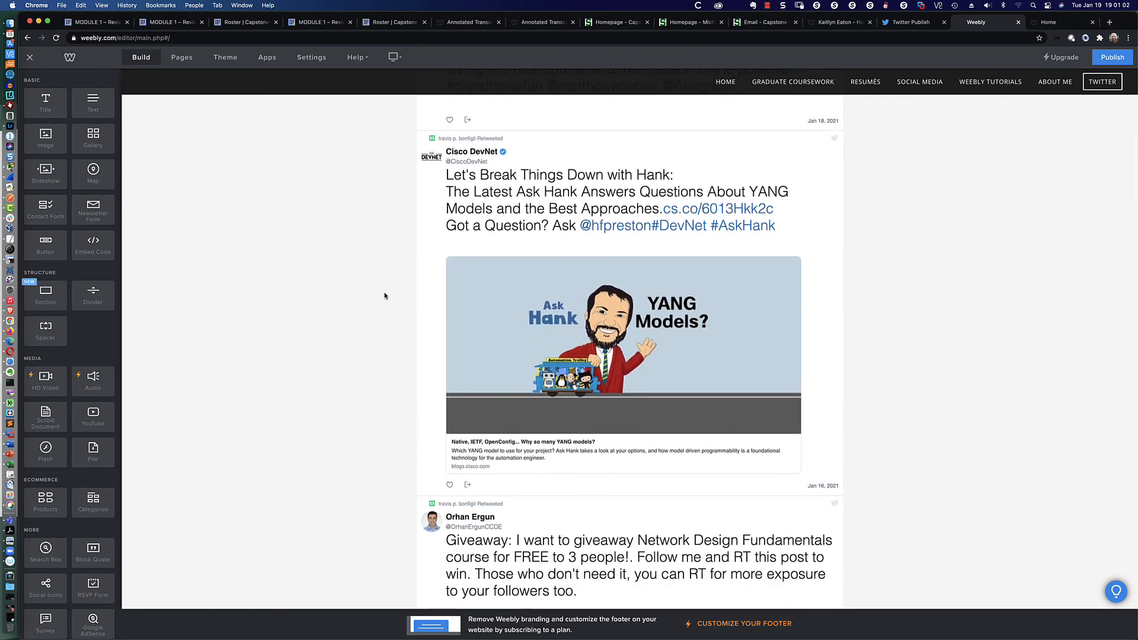
pyautogui.scroll(-10, 384, 295)
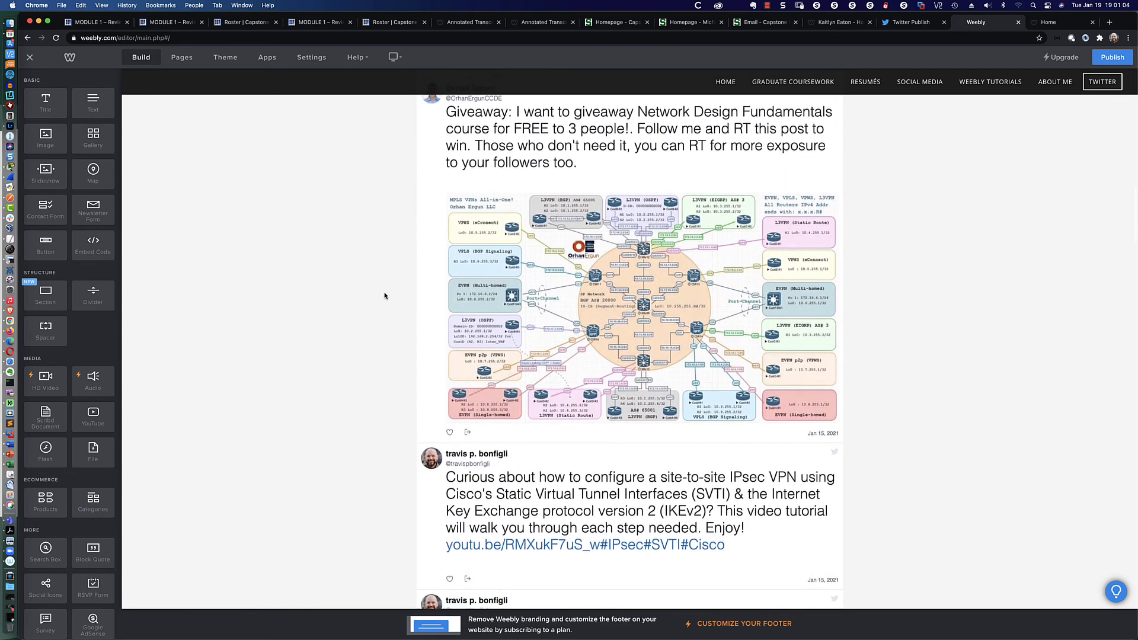
pyautogui.scroll(15, 384, 296)
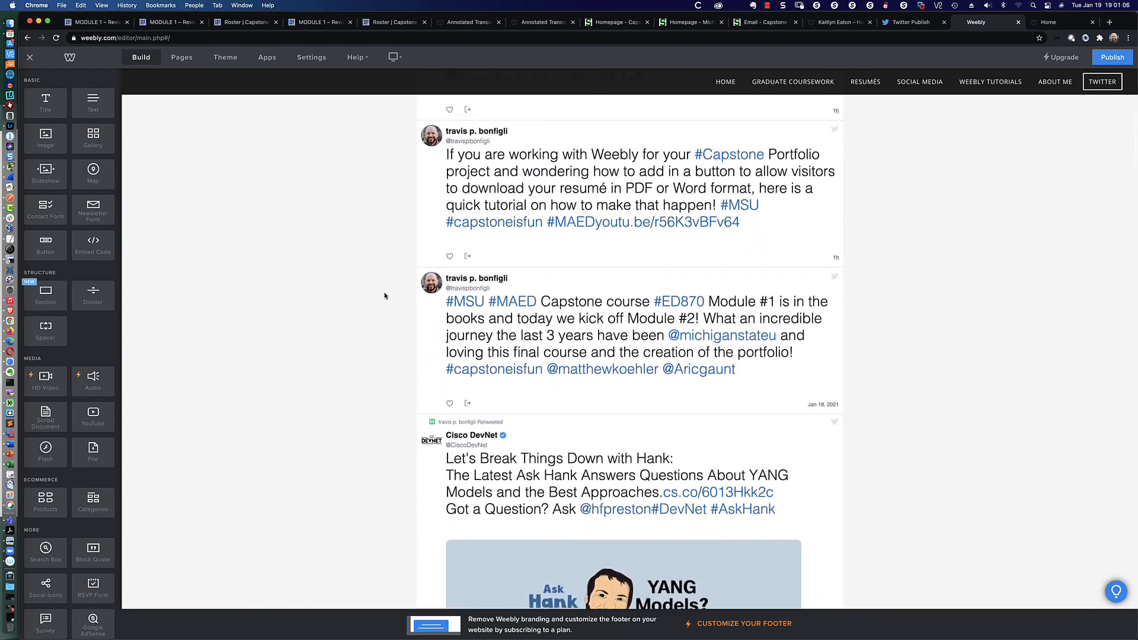
pyautogui.scroll(7, 384, 295)
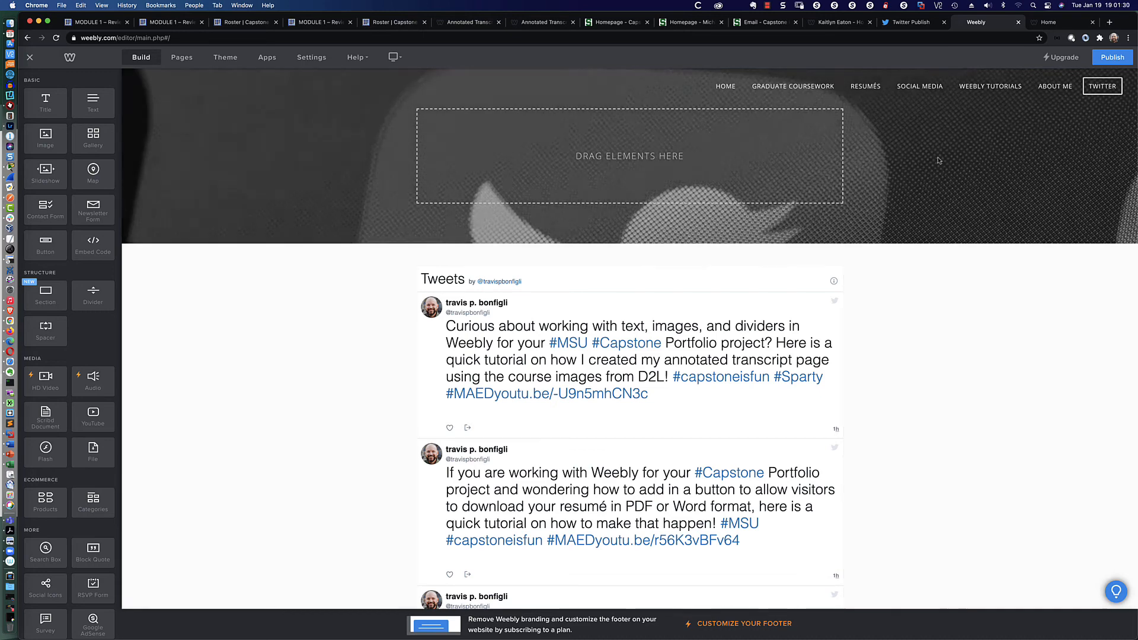
# Move the Twitter page under Social Media in the page list, placing it between Reddit and YouTube.
pyautogui.moveTo(919, 86)
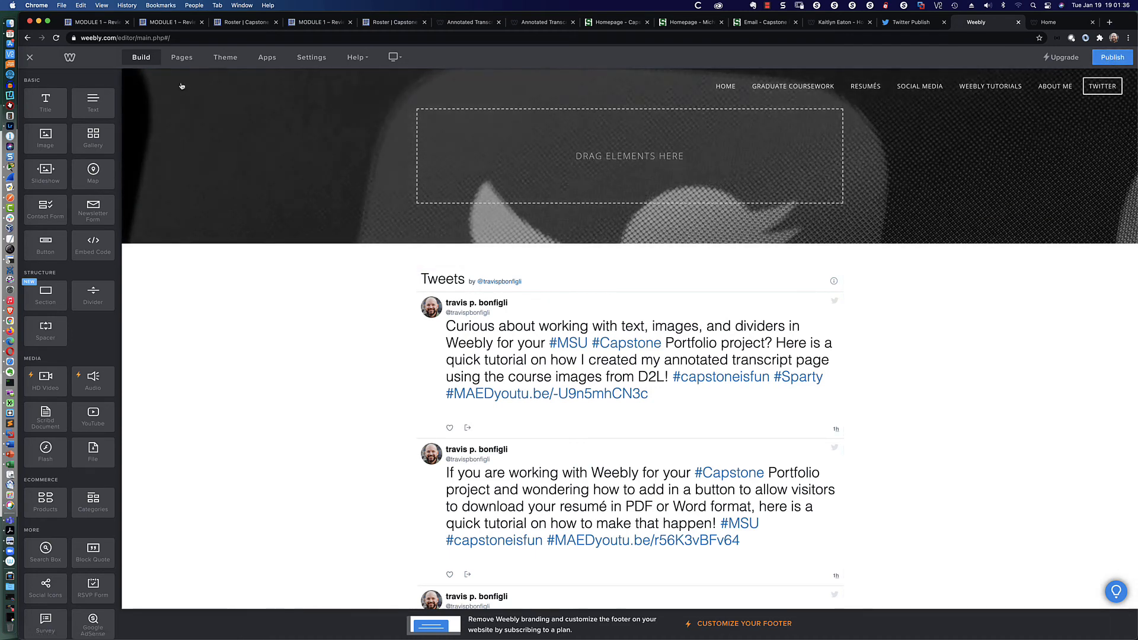
pyautogui.click(178, 58)
pyautogui.click(47, 211)
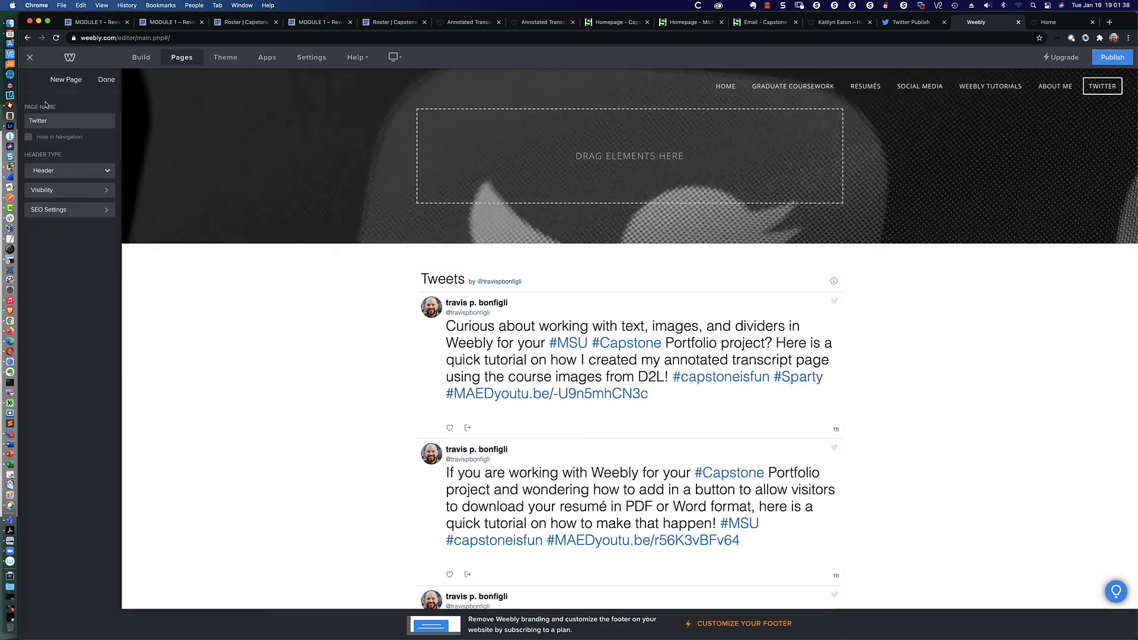
pyautogui.click(106, 80)
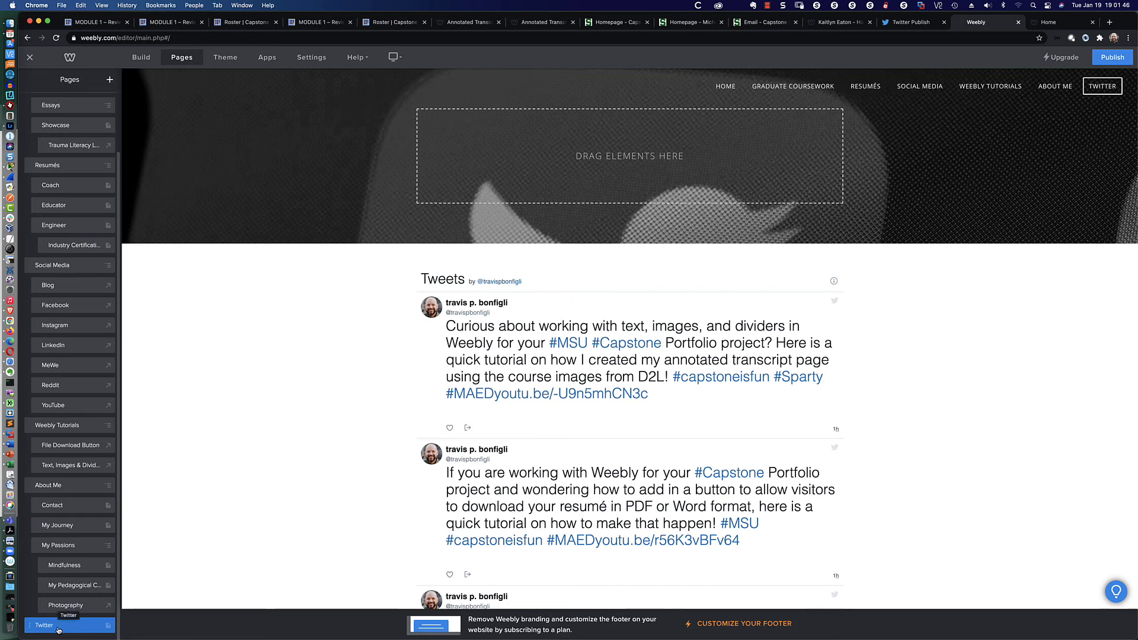
pyautogui.moveTo(58, 630); pyautogui.dragTo(67, 411)
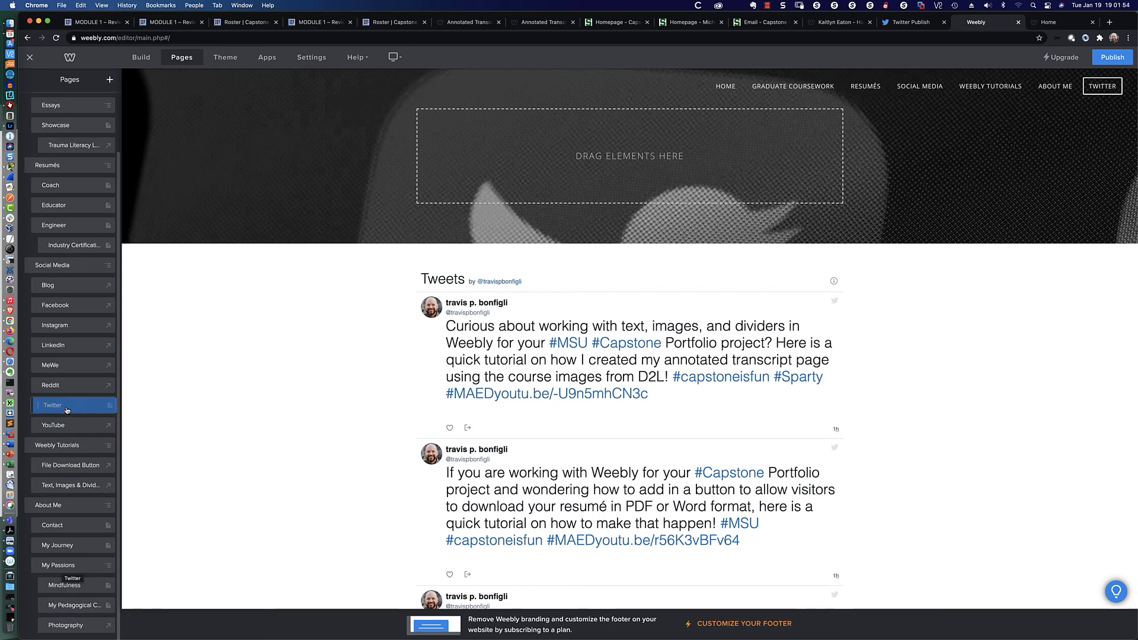
pyautogui.moveTo(67, 411); pyautogui.dragTo(67, 410)
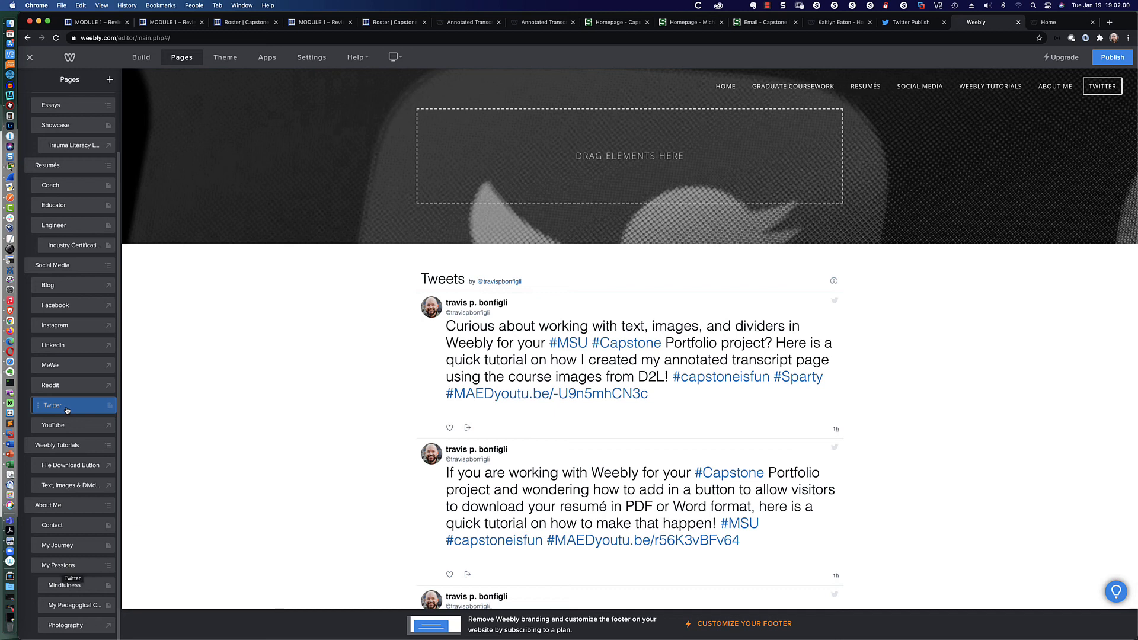
pyautogui.moveTo(67, 410); pyautogui.dragTo(65, 410)
pyautogui.moveTo(66, 410); pyautogui.dragTo(66, 410)
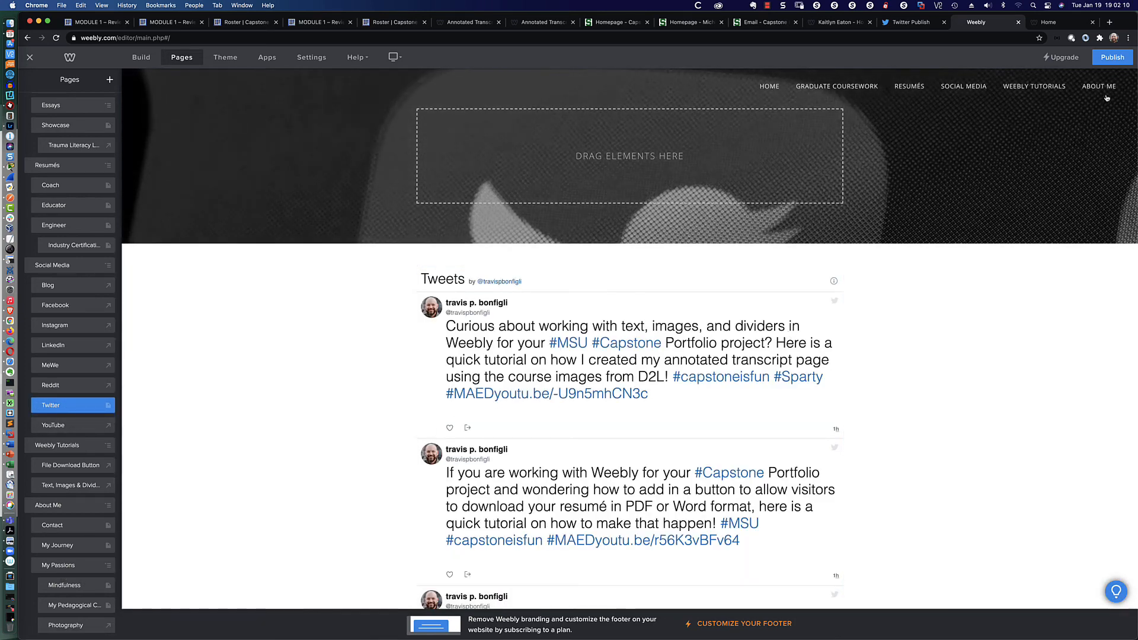
# Publish the website with the new Twitter page and dismiss the publishing dialog.
pyautogui.moveTo(965, 88)
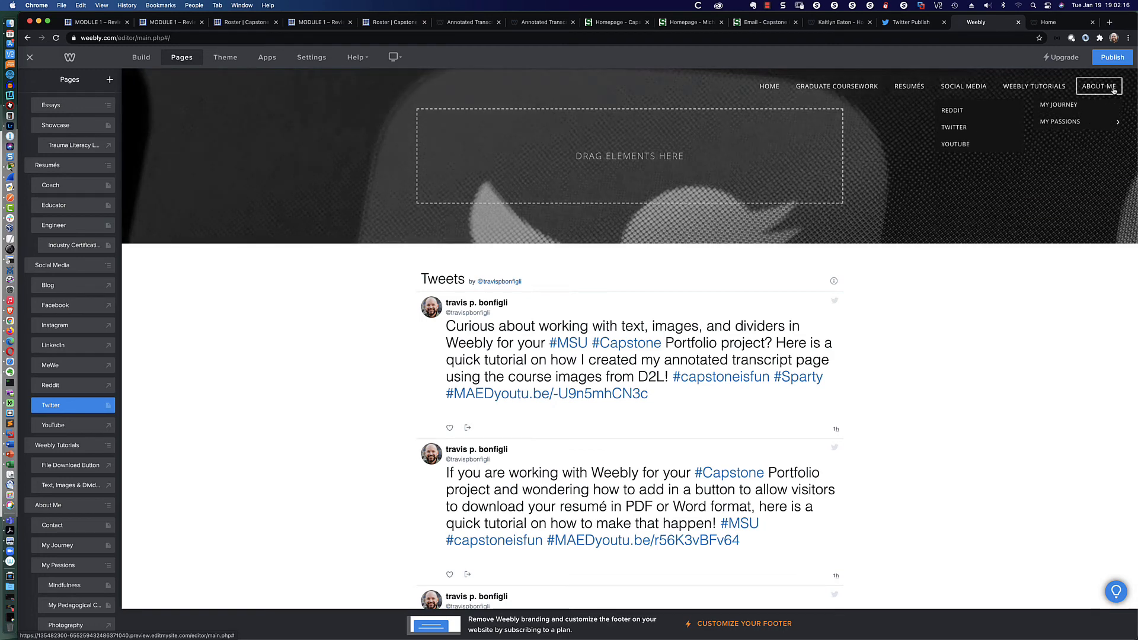
pyautogui.click(1111, 60)
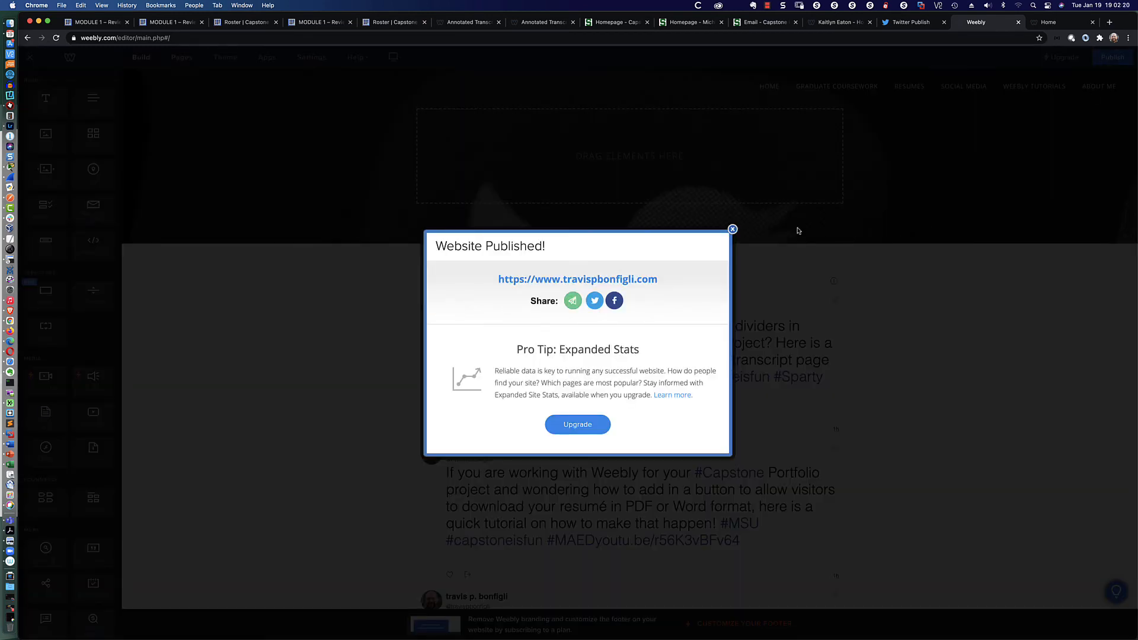
pyautogui.click(732, 231)
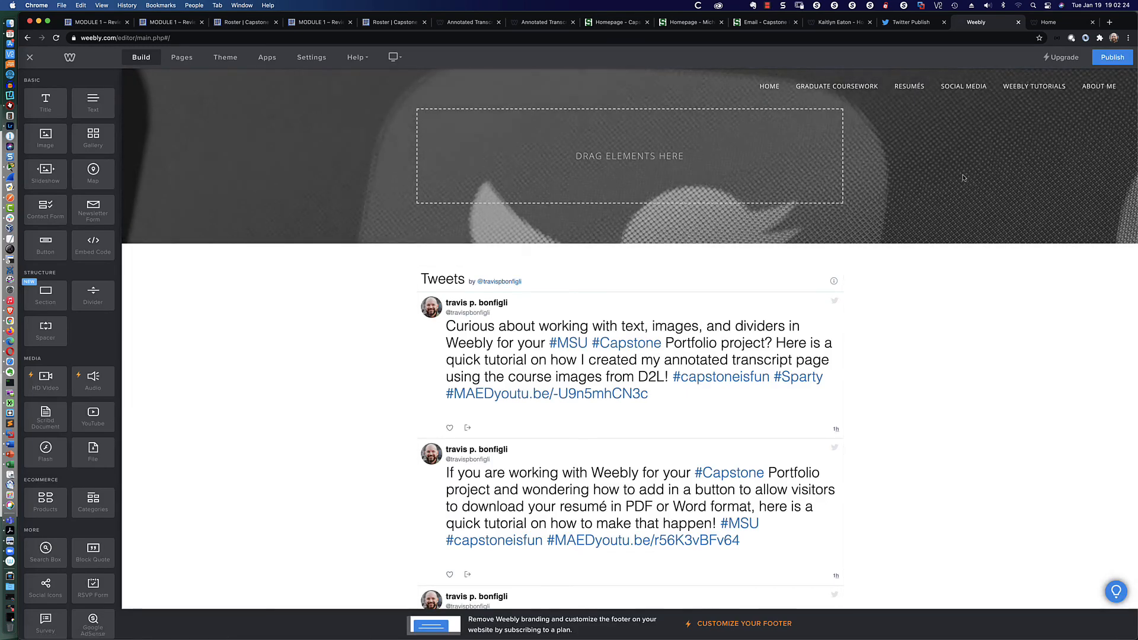
# Look over the live site's home page and open the Twitter page listed under Social Media.
pyautogui.click(1052, 24)
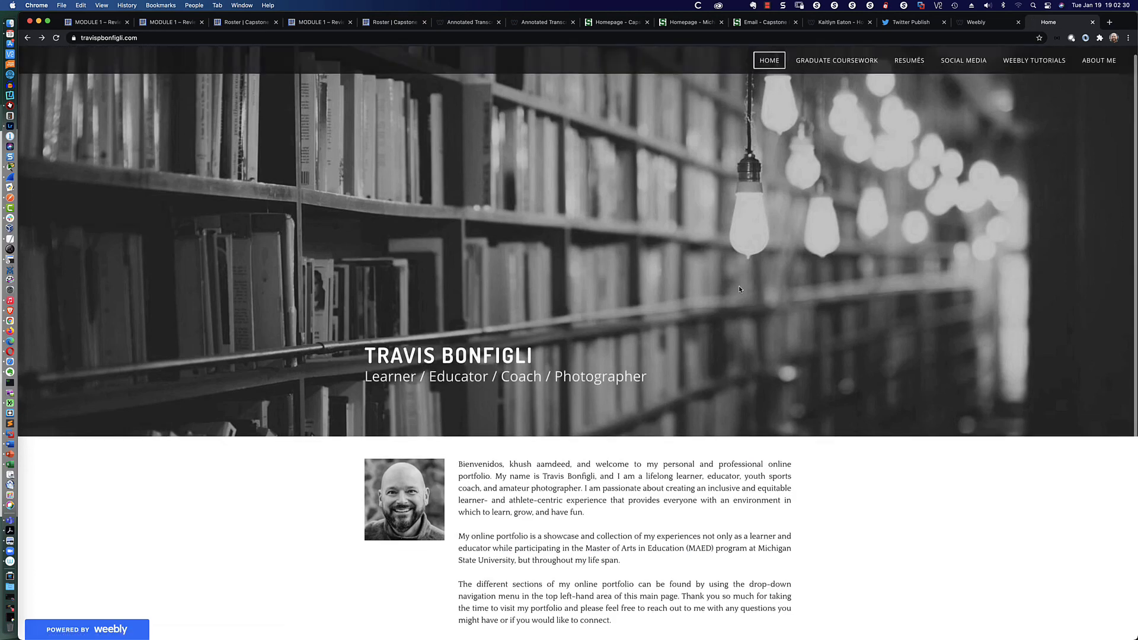
pyautogui.scroll(-5, 739, 288)
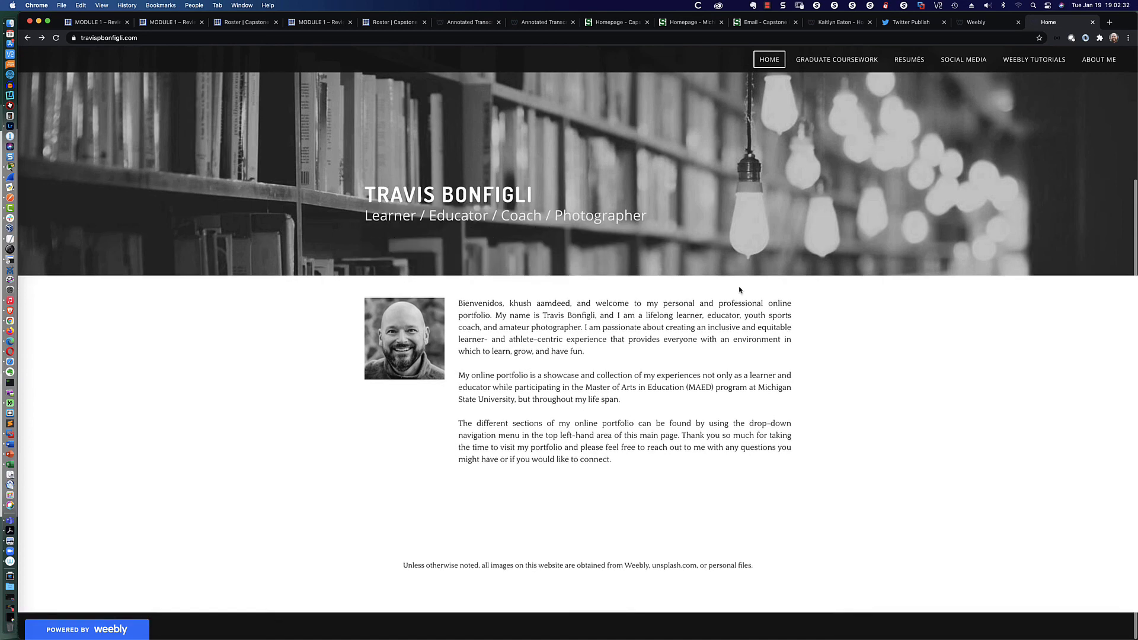
pyautogui.scroll(5, 739, 289)
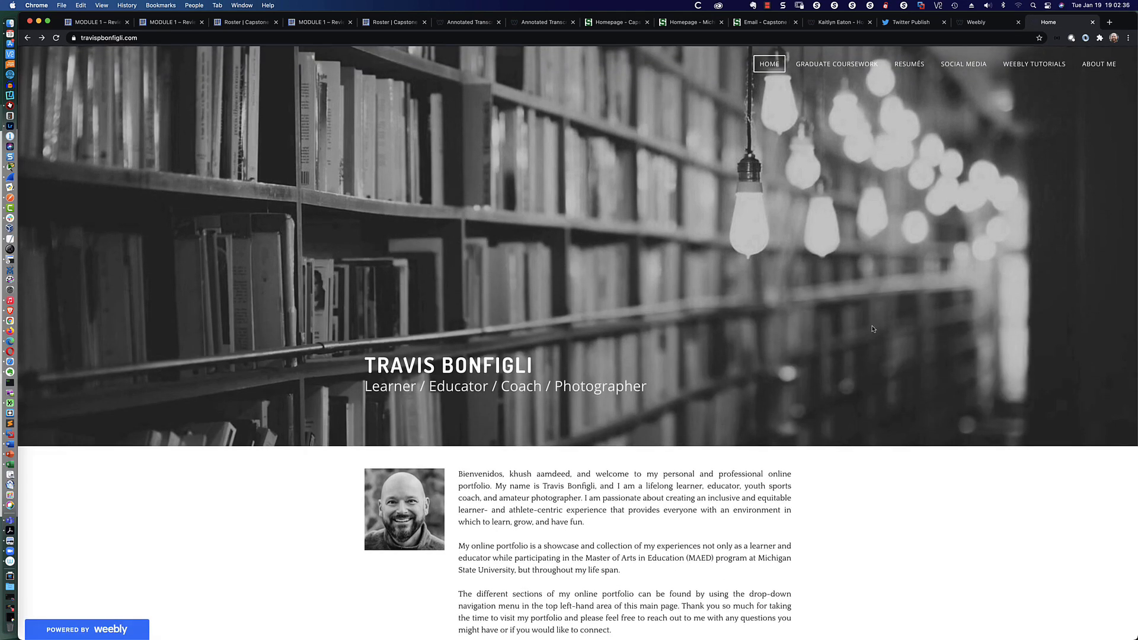
pyautogui.moveTo(960, 66)
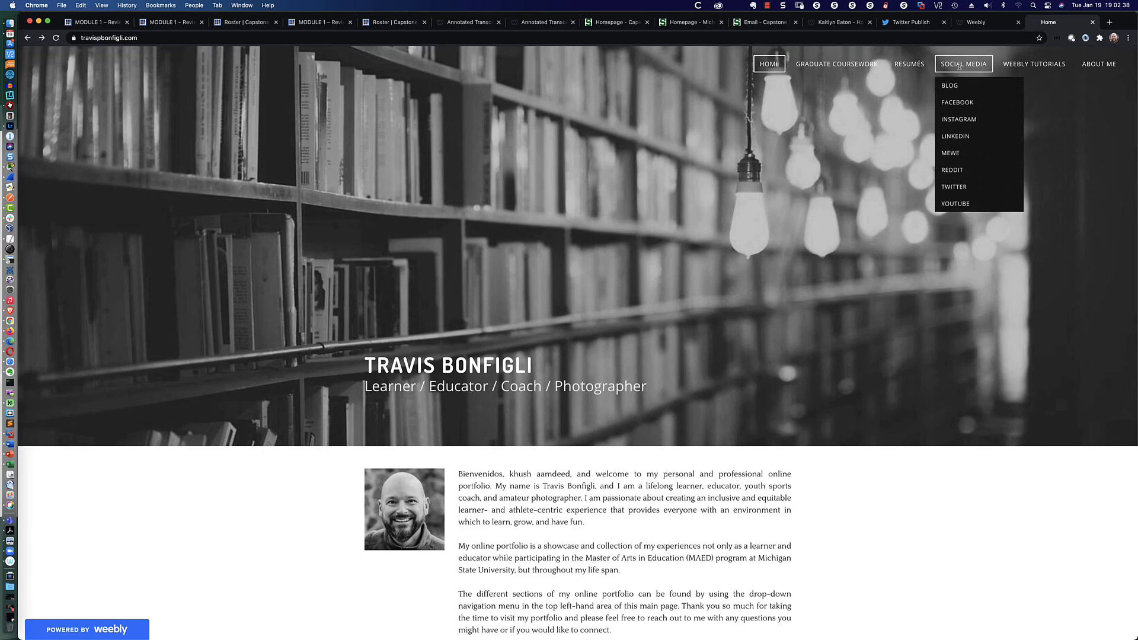
pyautogui.click(955, 187)
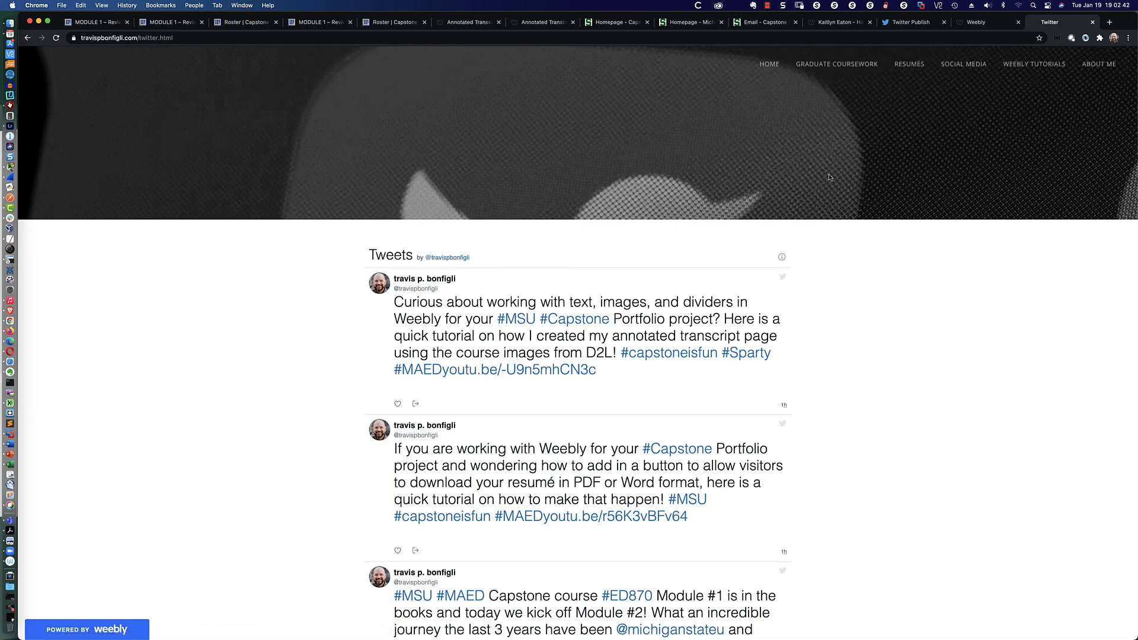
# Examine the parallax header and embedded timeline on the live Twitter page, and reopen the page from the site's navigation.
pyautogui.scroll(-1, 804, 164)
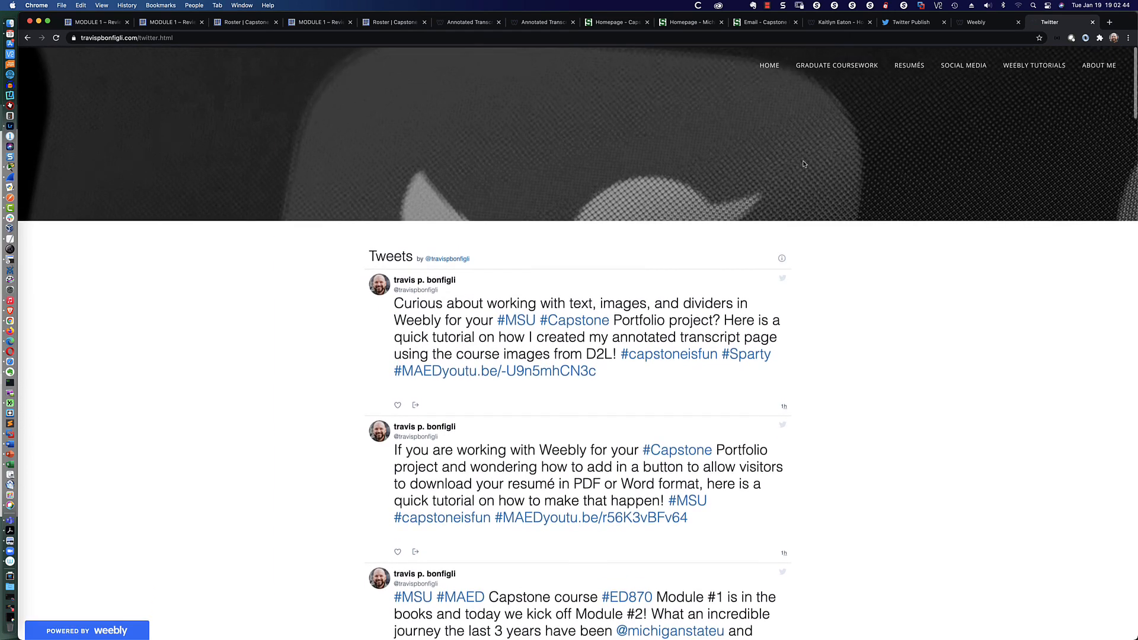
pyautogui.scroll(-5, 804, 164)
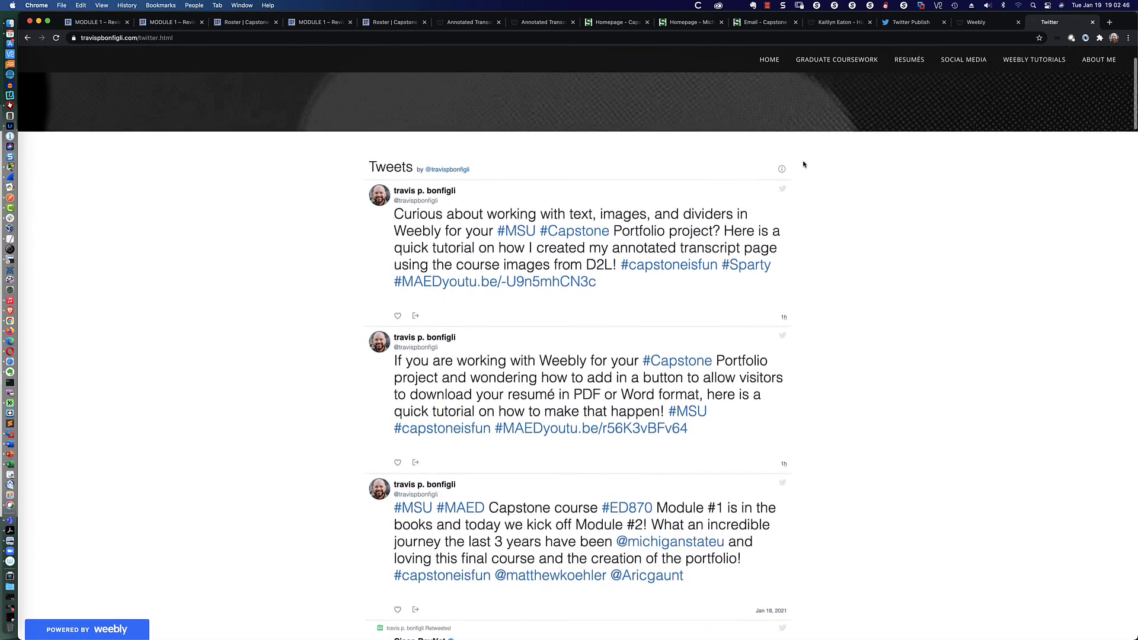
pyautogui.scroll(-2, 803, 164)
pyautogui.scroll(6, 803, 164)
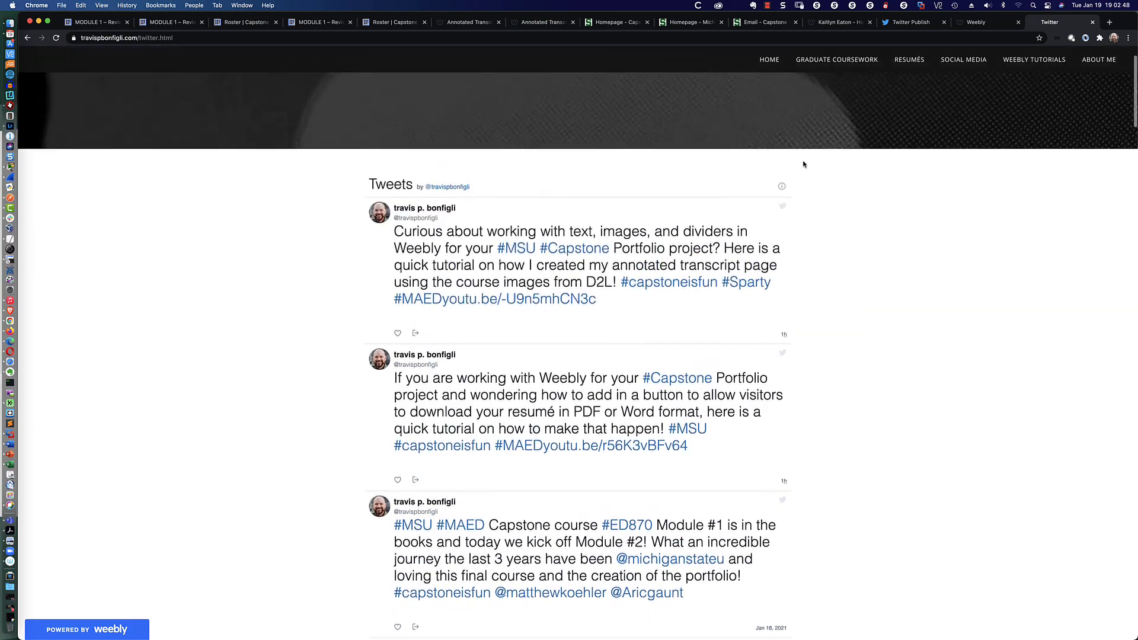
pyautogui.scroll(-7, 803, 164)
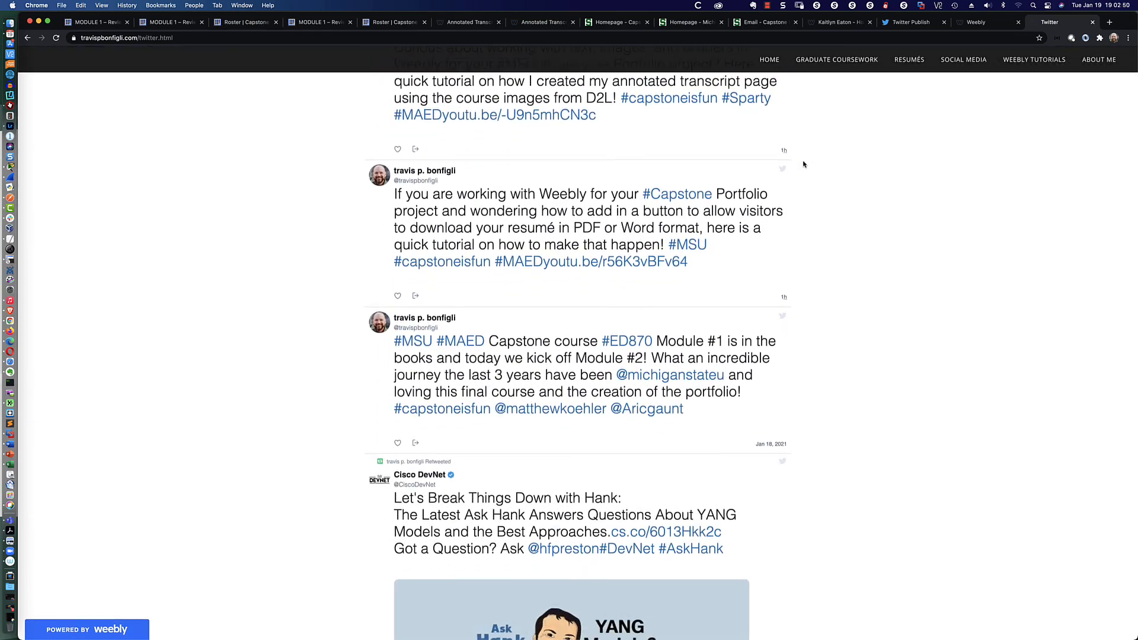
pyautogui.scroll(9, 804, 165)
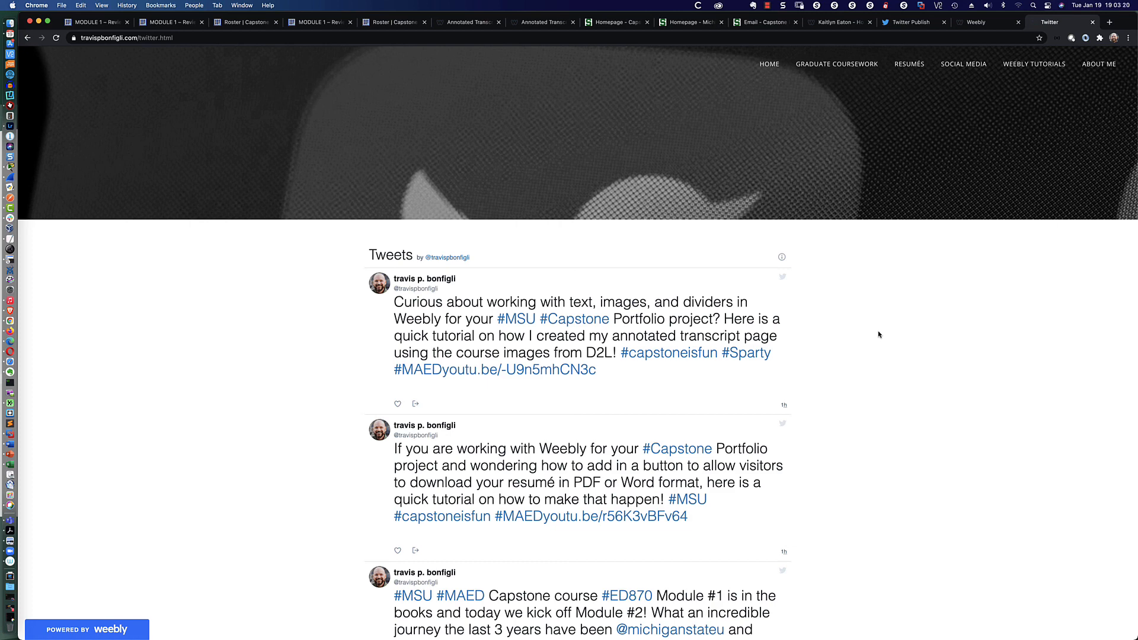
pyautogui.moveTo(964, 64)
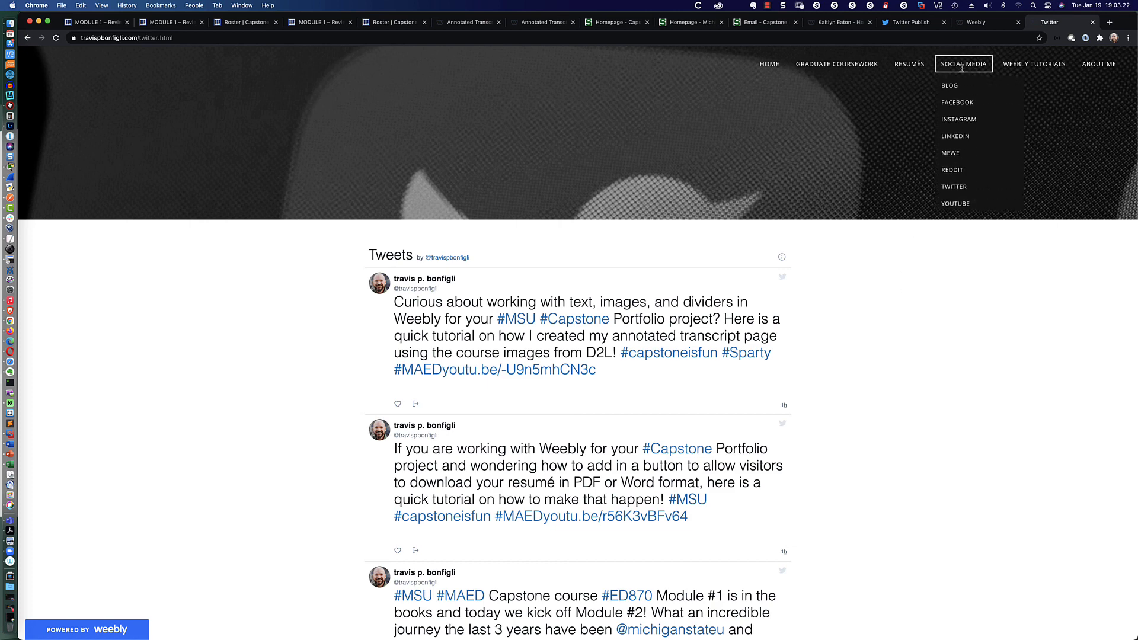
pyautogui.click(954, 187)
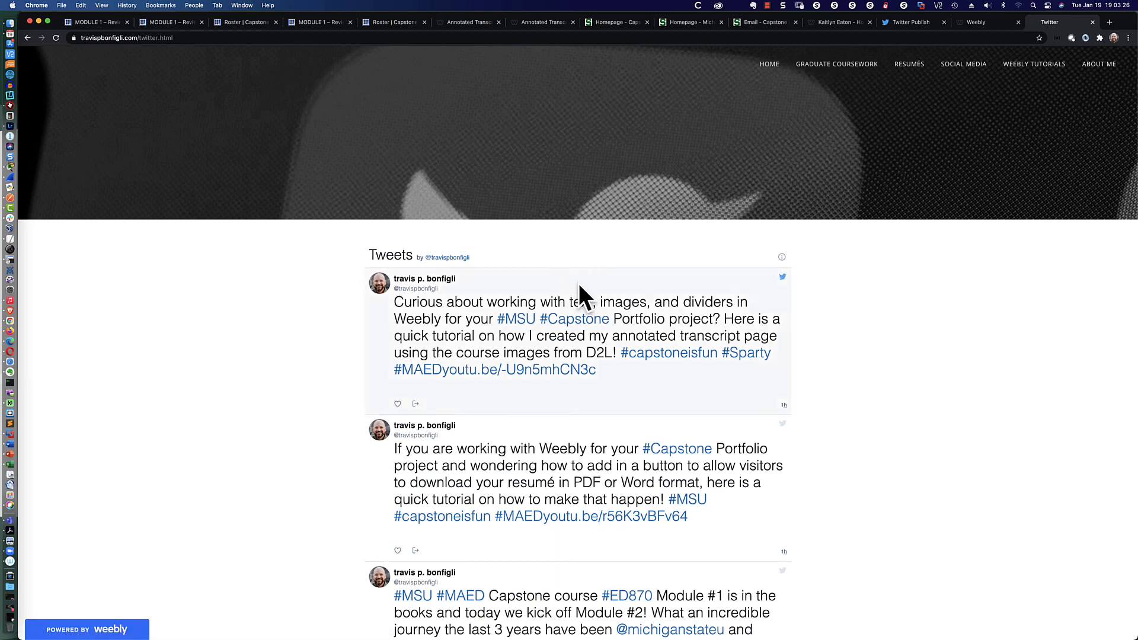
# Switch to Microsoft PowerPoint.
pyautogui.press('super+Tab')
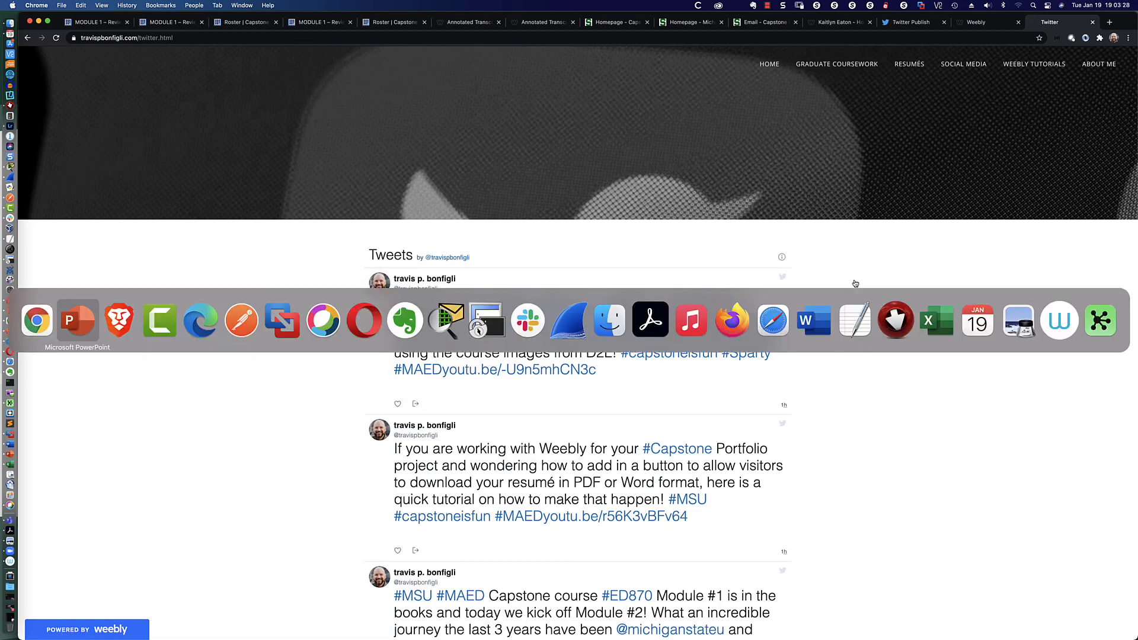